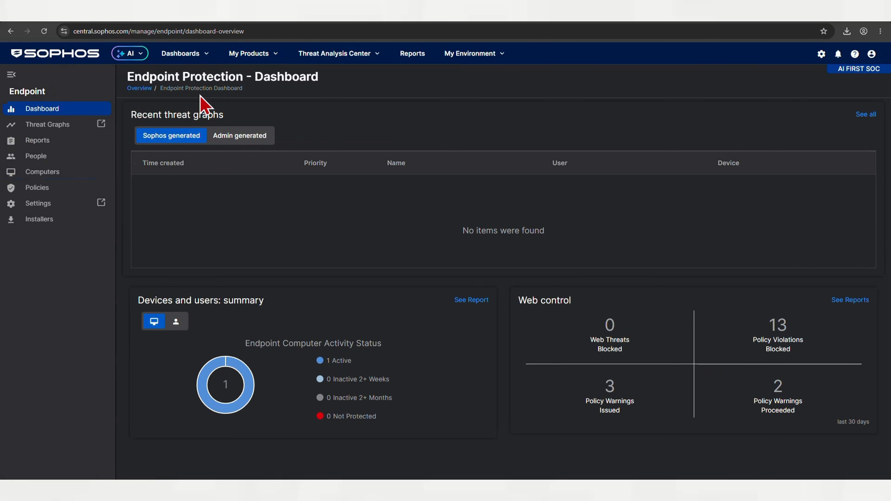
- Open the policies list of the Endpoint product
left_click(274, 55)
mouse_move(272, 143)
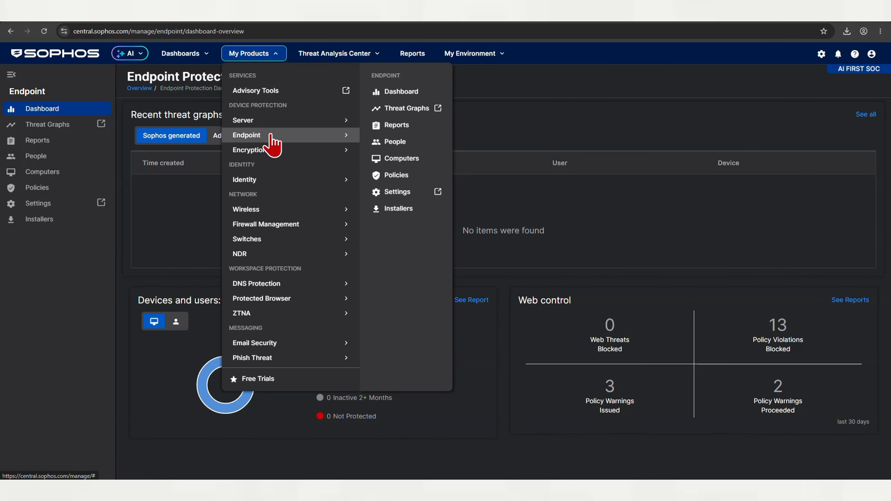
left_click(407, 175)
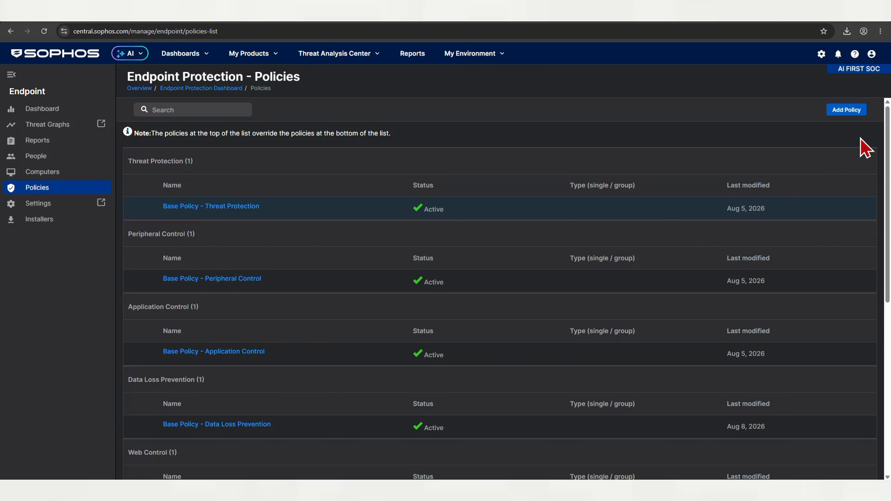
- Start a new device-based policy for the Endpoint DNS Protection feature
left_click(863, 113)
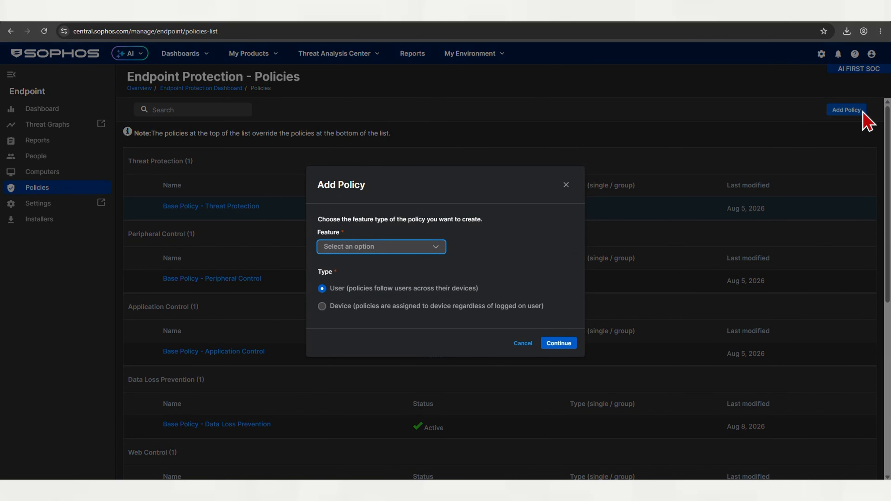
left_click(367, 250)
scroll(365, 316, "down", 2)
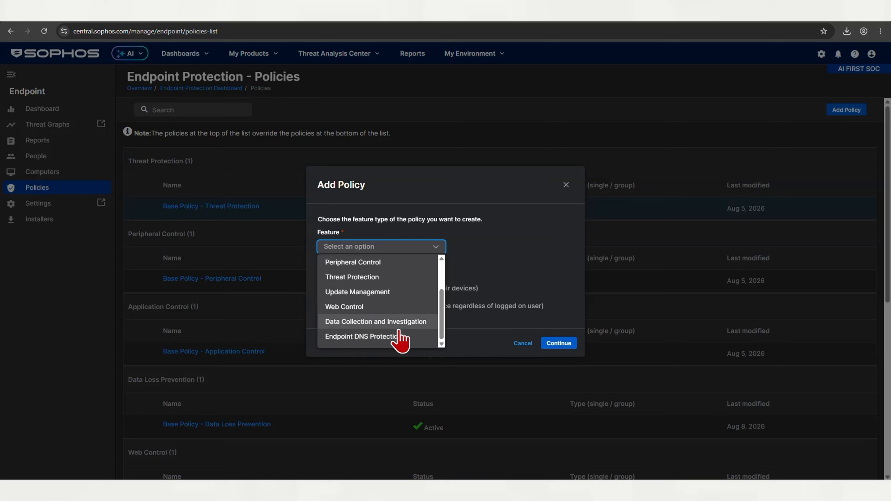
left_click(368, 337)
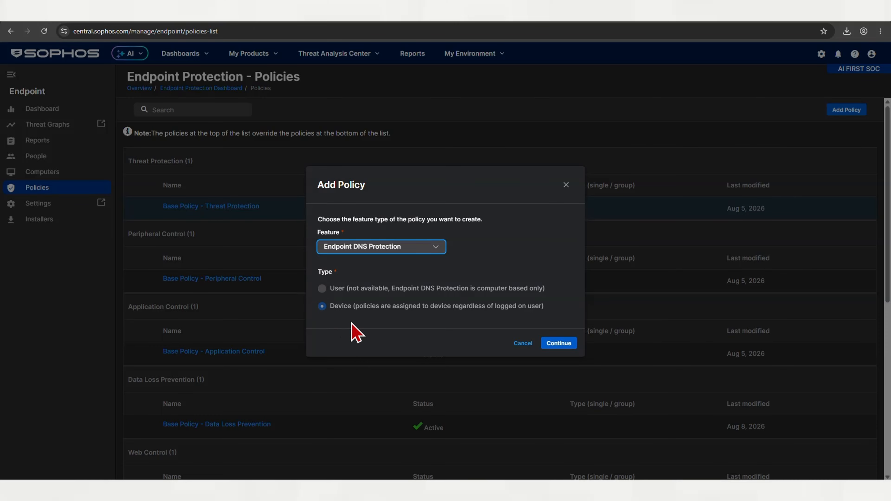
left_click(561, 345)
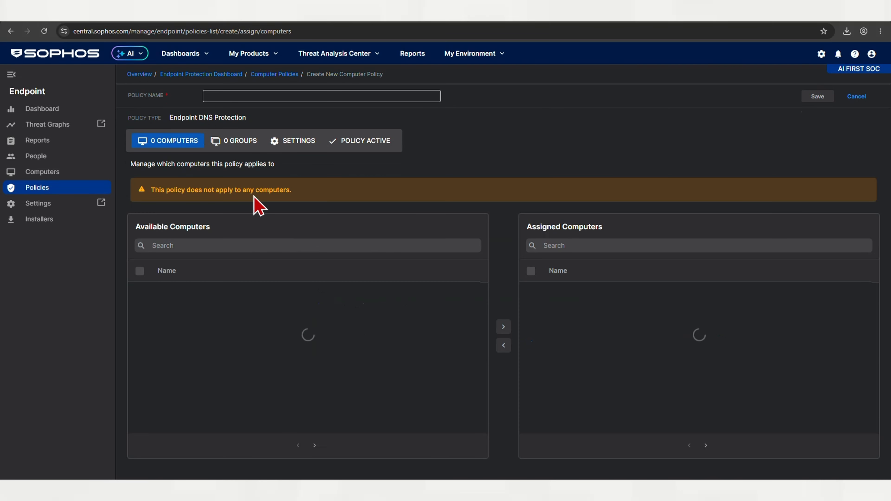
- Name the new policy "test dns policy"
left_click(232, 112)
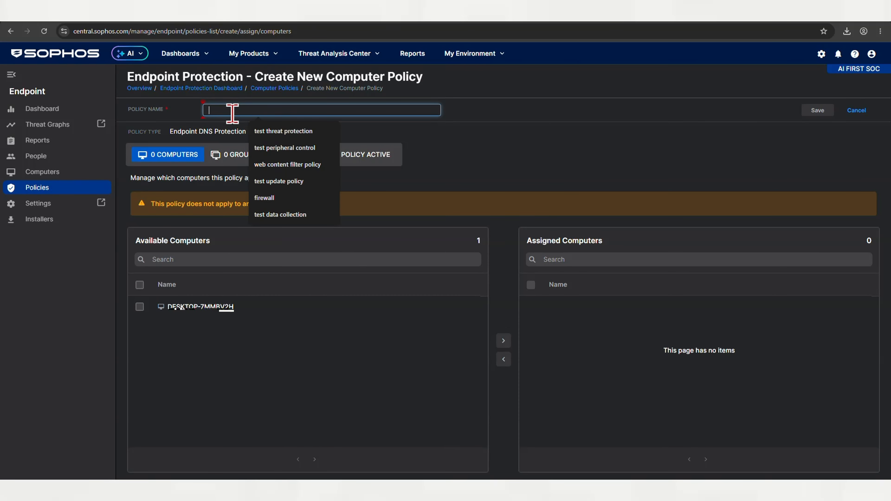
type("test")
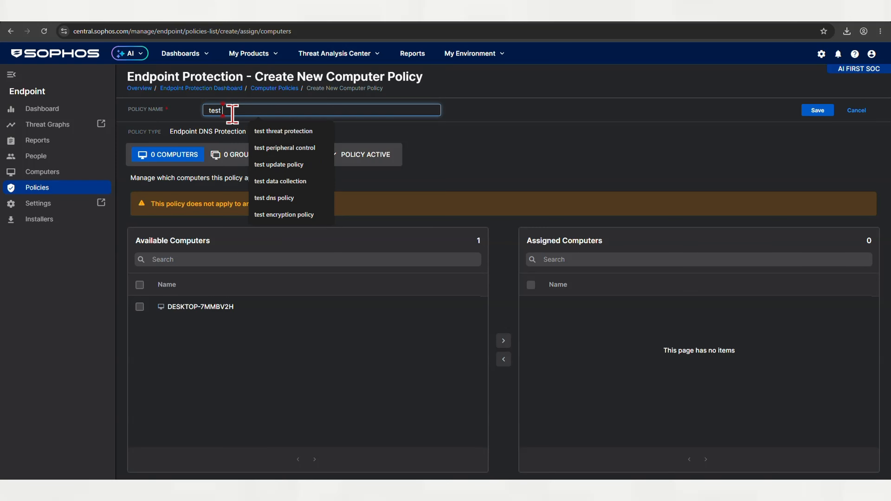
type(" dn")
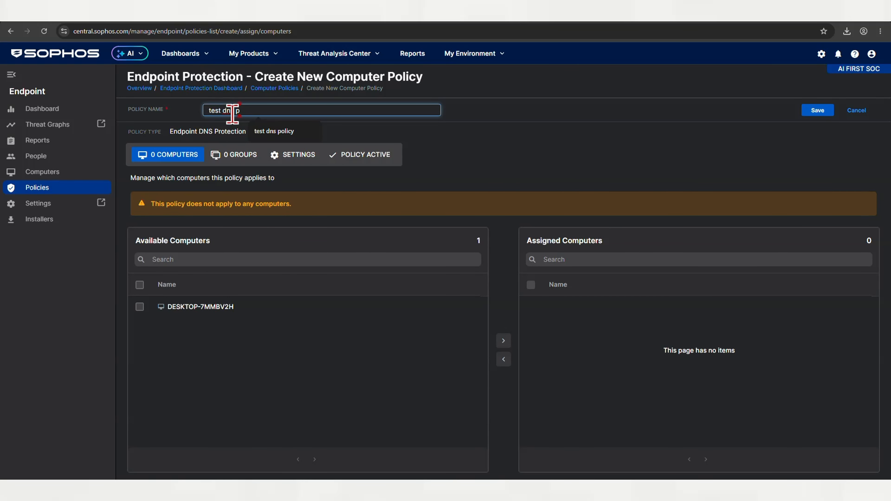
type("s p")
left_click(281, 132)
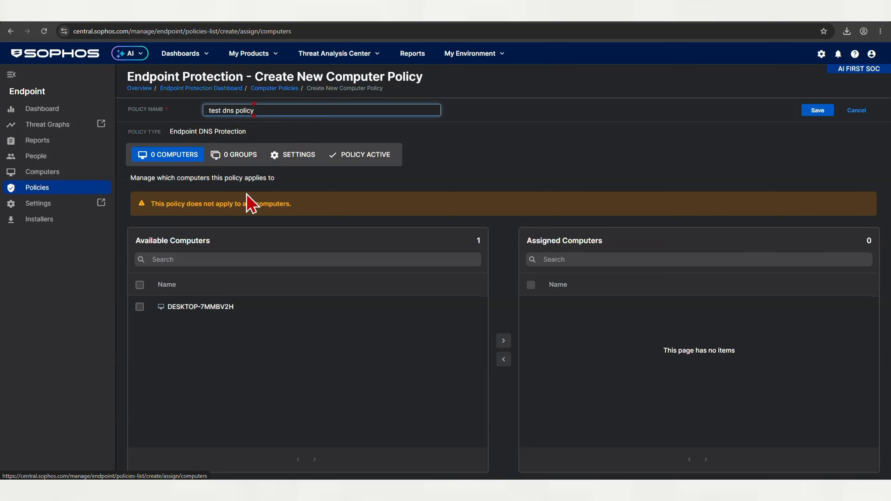
- Assign the available computer DESKTOP-7MMBV2H and the only available computer group to the policy
left_click(140, 285)
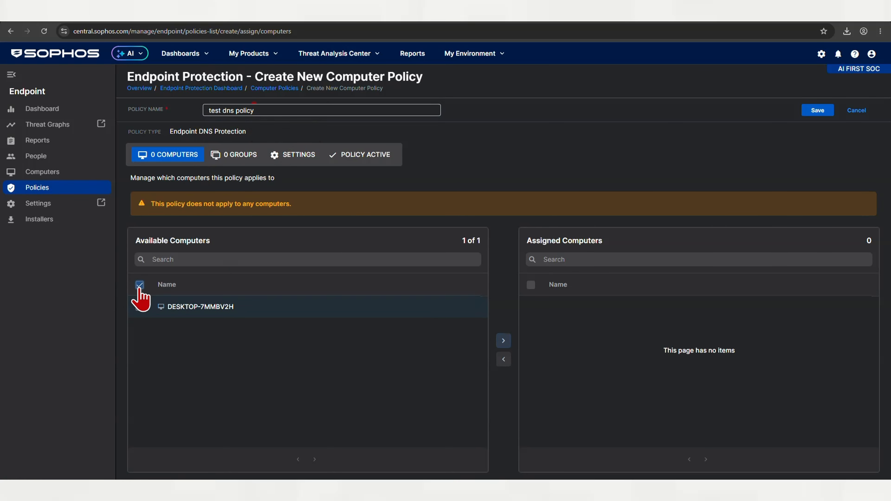
left_click(503, 340)
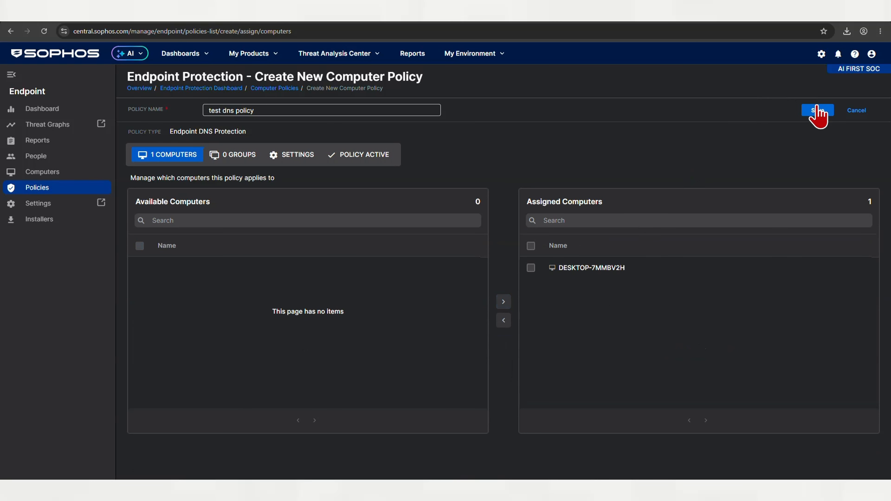
left_click(252, 158)
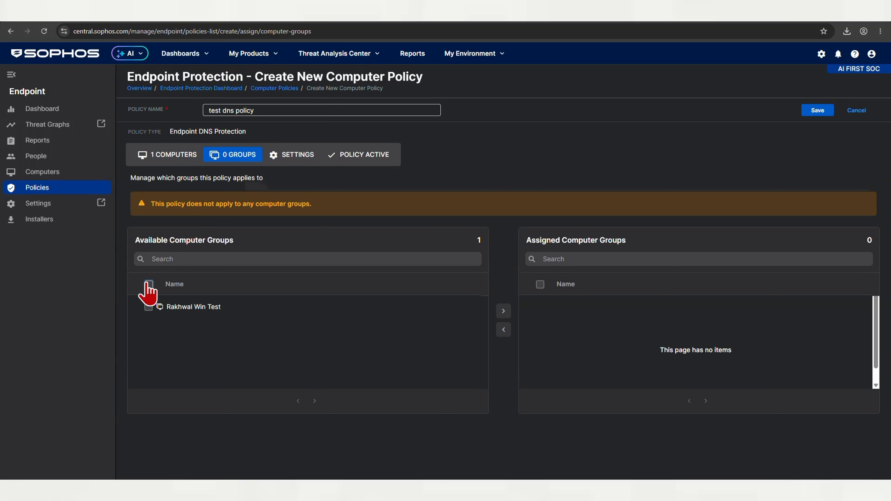
left_click(149, 284)
left_click(504, 312)
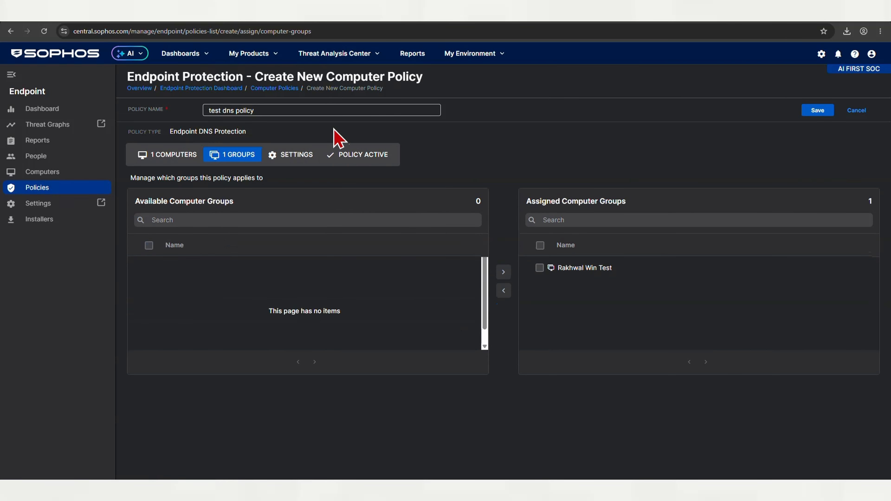
- Turn on Use Sophos DNS Protection in the policy settings and choose Default as the location to assign devices to
left_click(280, 152)
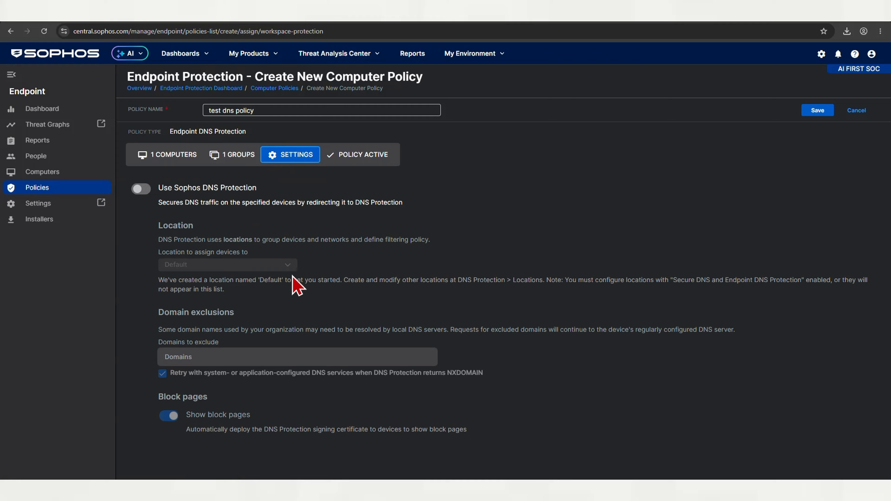
left_click(140, 190)
left_click(187, 267)
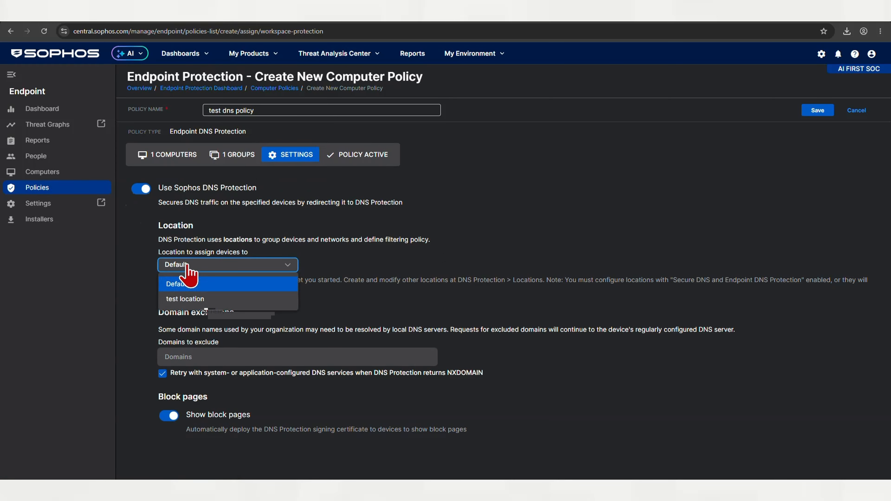
left_click(187, 267)
left_click(187, 267)
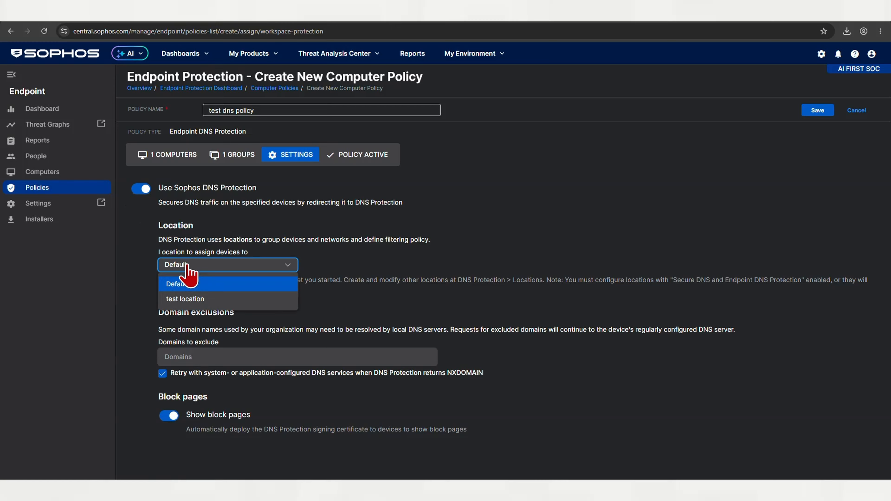
left_click(188, 284)
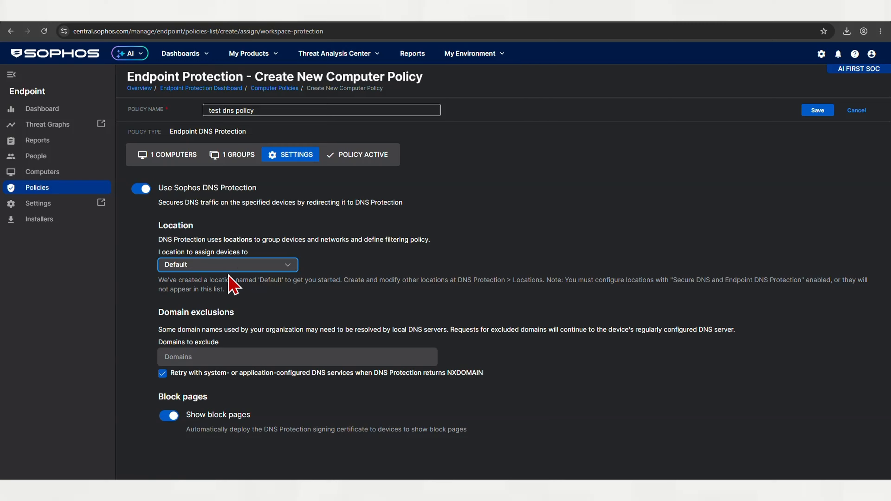
left_click(221, 270)
left_click(217, 272)
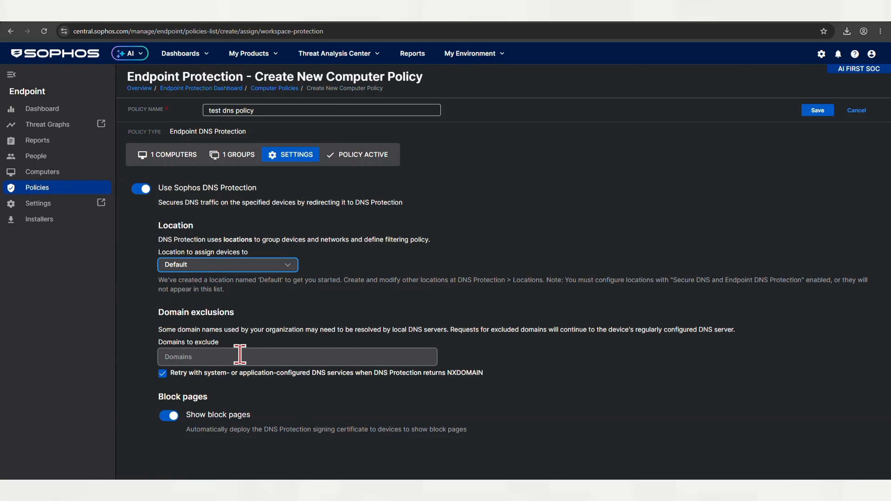
left_click(246, 266)
left_click(204, 303)
left_click(207, 265)
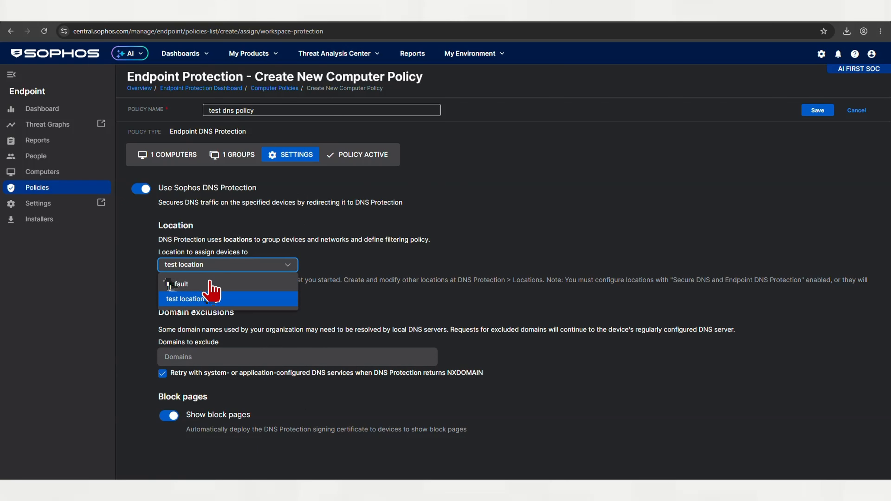
left_click(211, 283)
- Save the new DNS protection policy
left_click(813, 113)
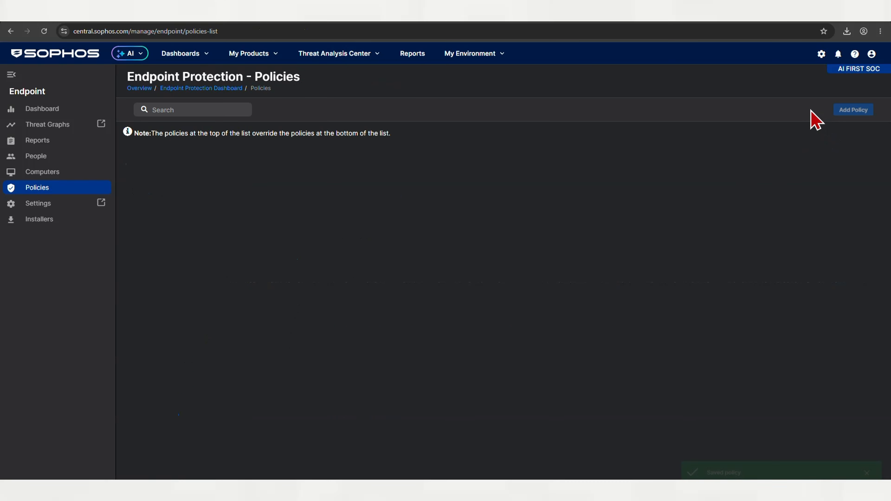
- Open the DNS Protection dashboard under Workspace Protection
left_click(378, 55)
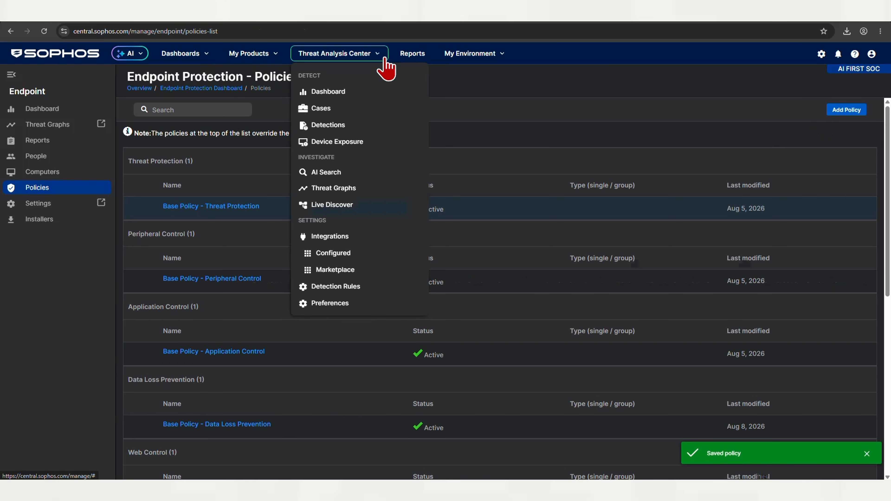
left_click(252, 55)
left_click(173, 59)
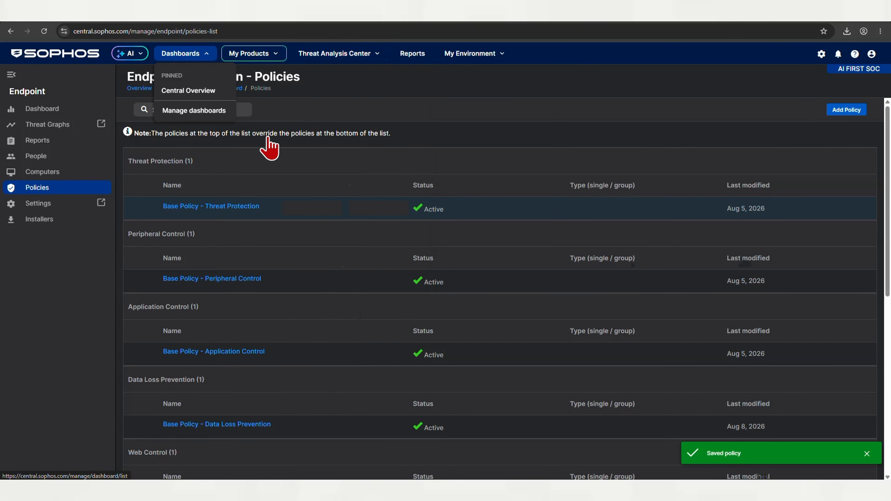
left_click(273, 54)
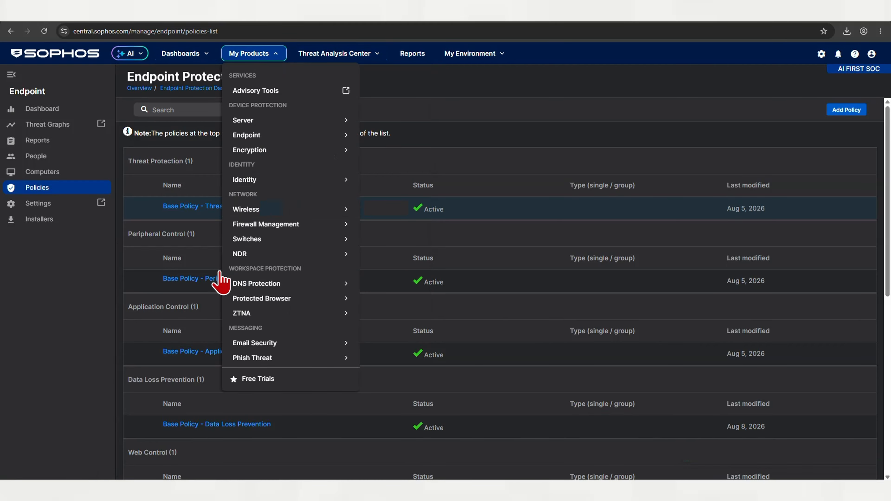
left_click(248, 283)
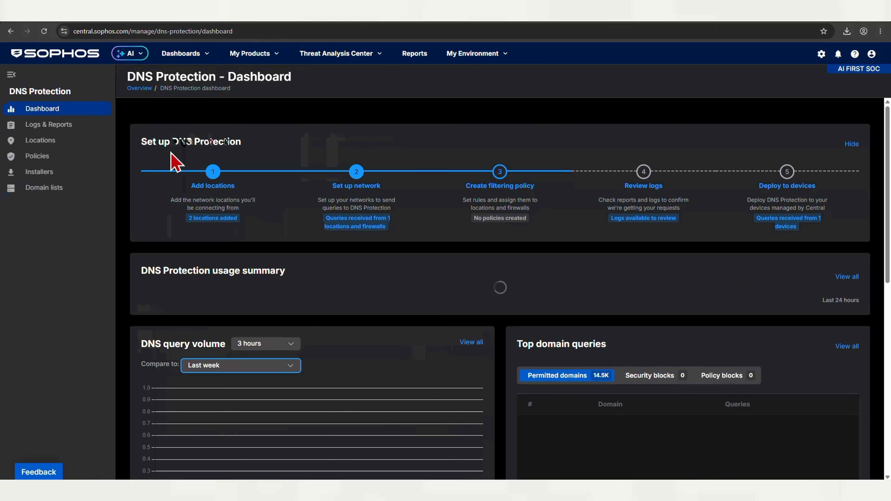
- Open the Default location from the DNS Protection locations and copy its IPv4 address 193.84.4.4
left_click(196, 218)
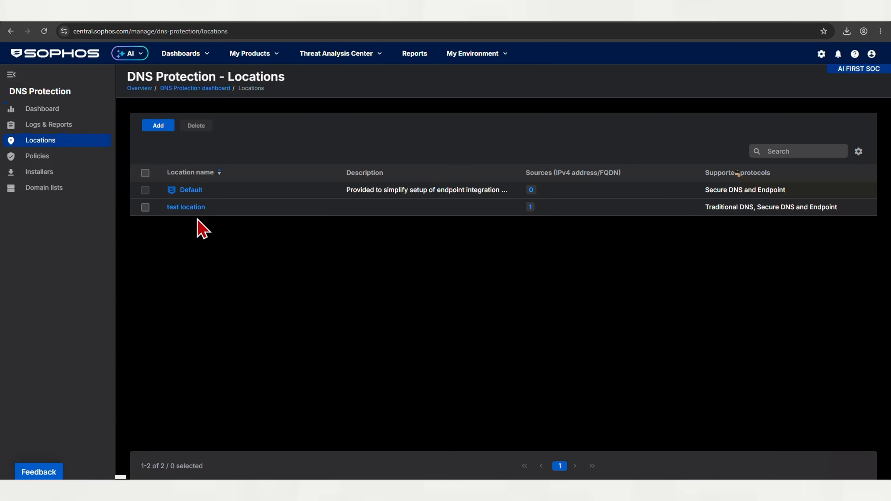
left_click(187, 191)
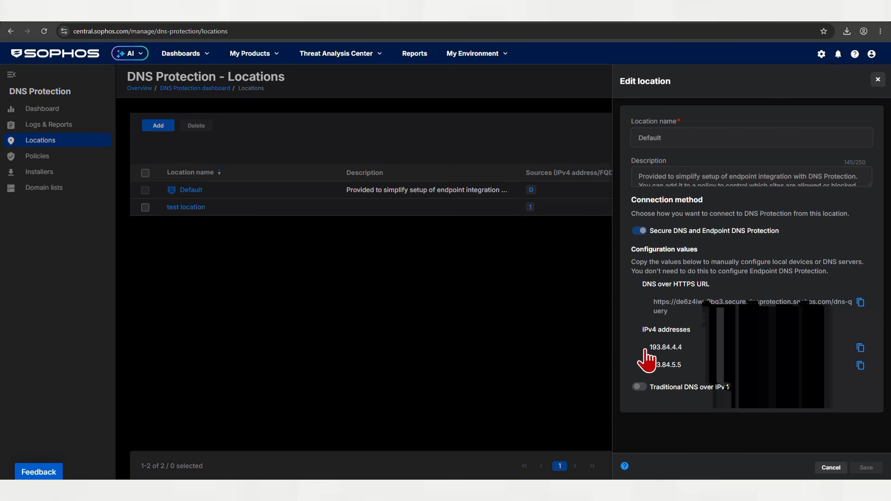
left_click(860, 350)
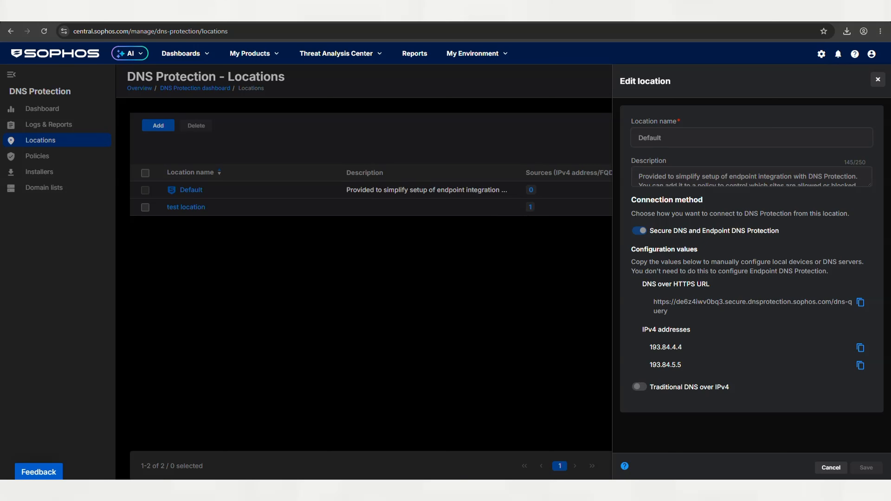
- Switch to the Windows Settings window, search for dns and open the Wi-Fi settings
key("super+a")
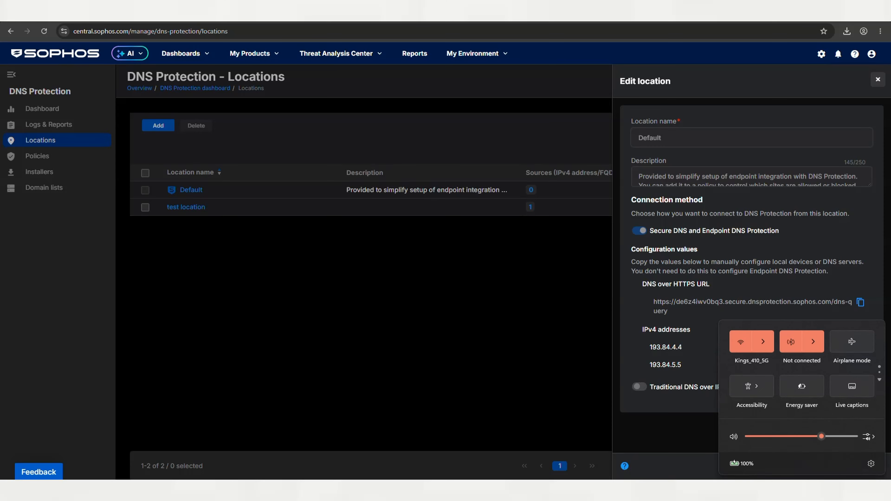
key("Escape")
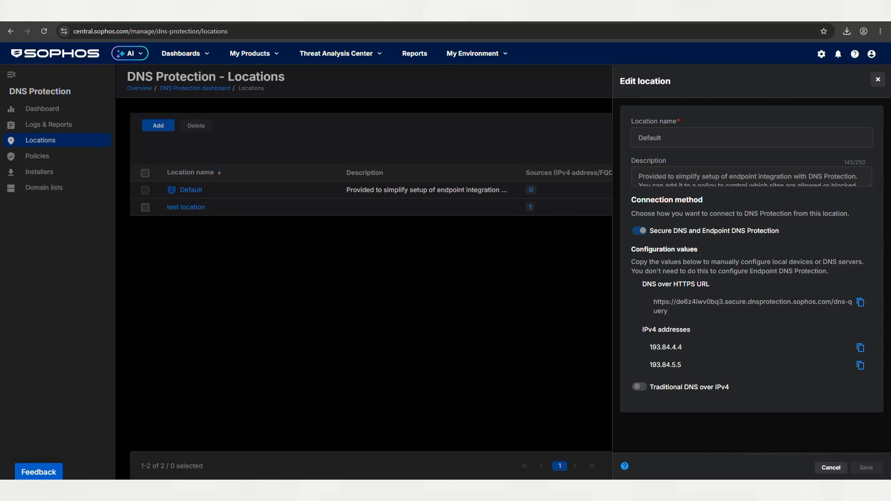
key("alt+Tab")
left_click(321, 86)
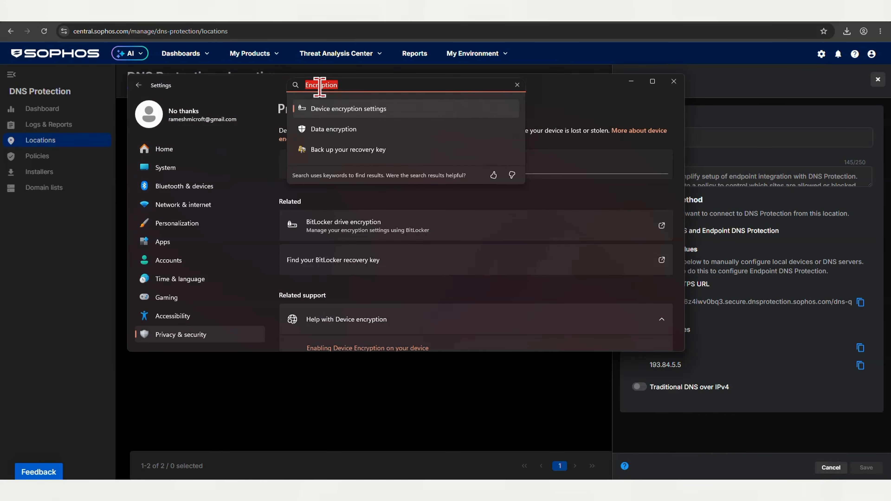
key("BackSpace")
type("d")
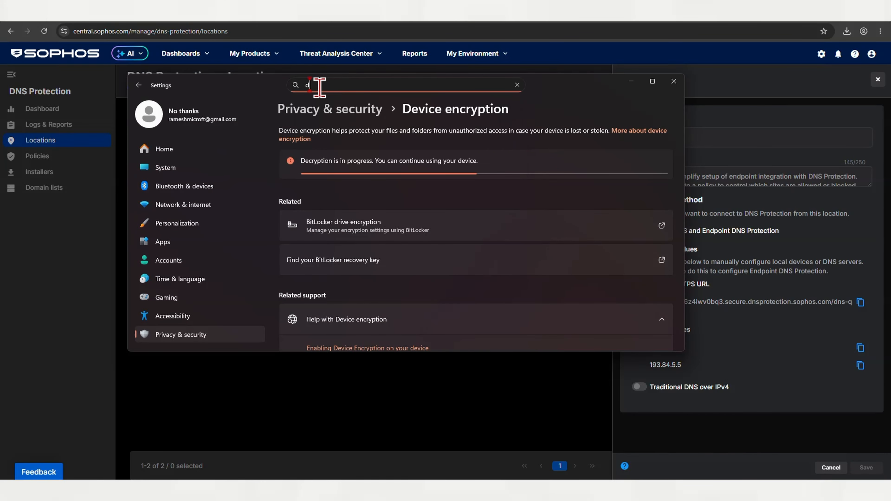
type("nns")
key("BackSpace")
key("BackSpace")
type("s")
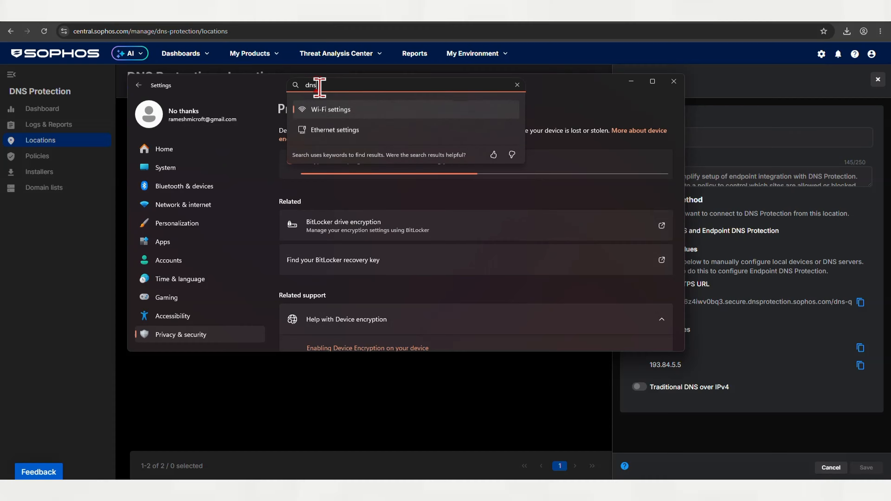
left_click(320, 115)
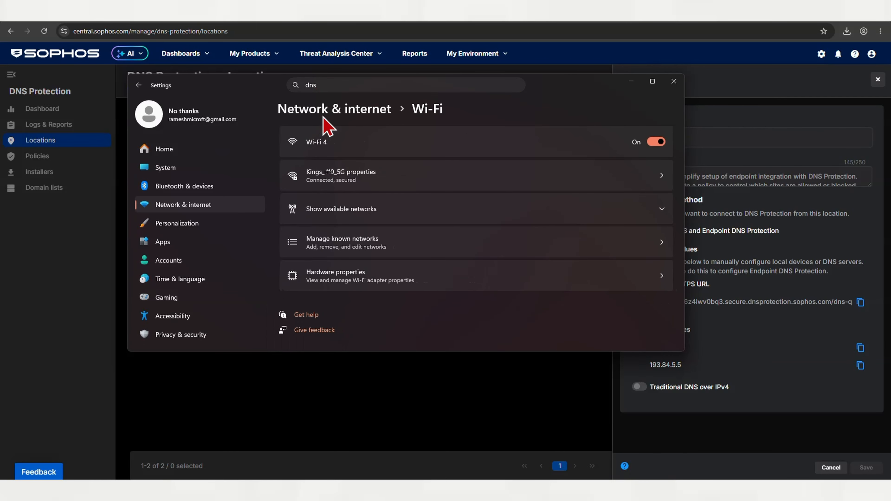
- Open the connected Wi-Fi network's properties and set its DNS server assignment to Manual
left_click(419, 183)
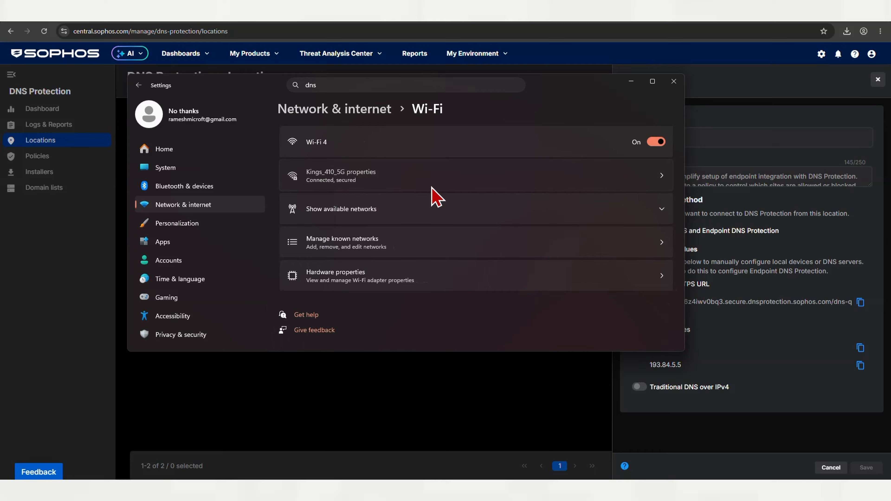
scroll(453, 256, "down", 3)
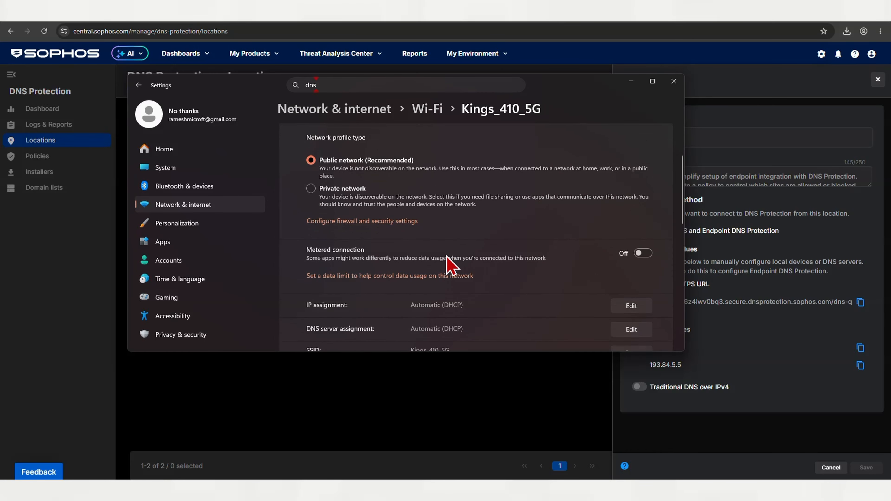
scroll(451, 265, "down", 2)
left_click(628, 250)
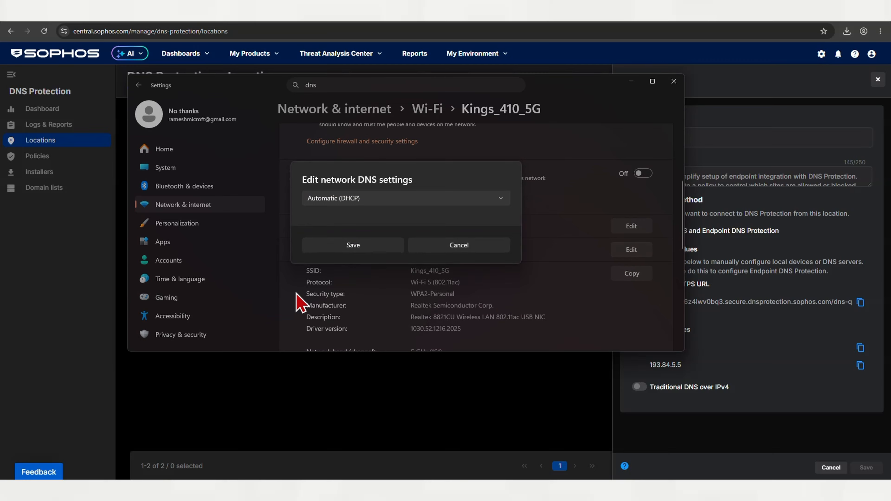
left_click(328, 199)
left_click(323, 215)
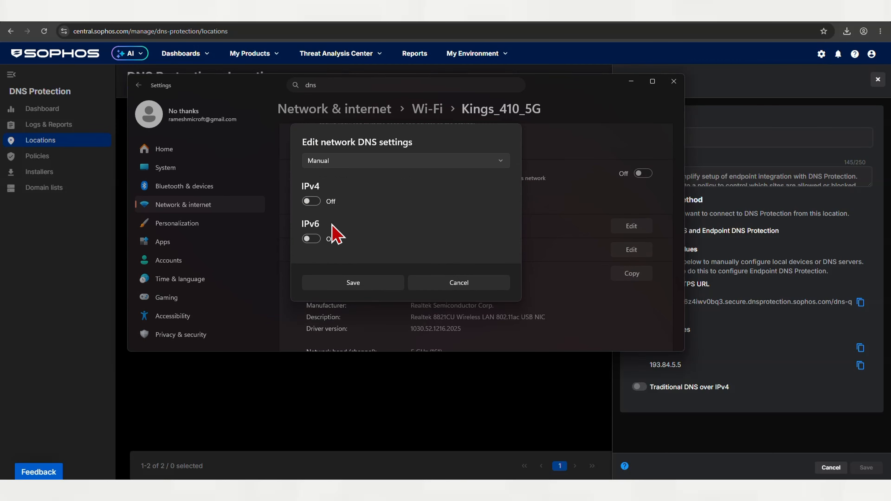
- Enable IPv4 in the network DNS settings and paste 193.84.4.4 as the preferred DNS
left_click(311, 200)
left_click(327, 191)
right_click(330, 190)
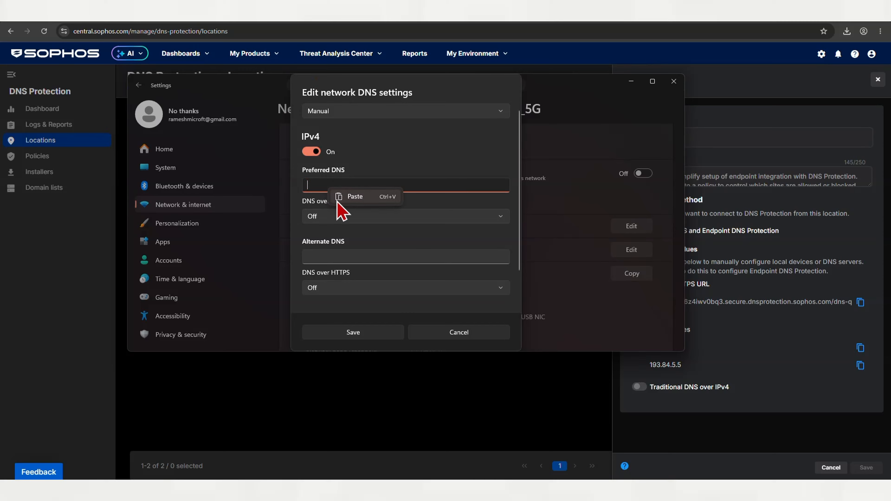
left_click(348, 198)
- Set DNS over HTTPS for the preferred DNS to On (manual template)
left_click(341, 217)
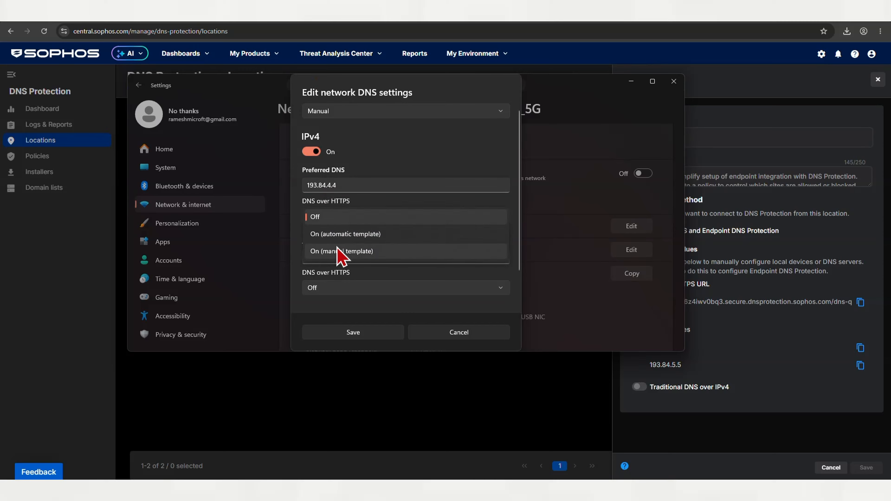
left_click(339, 234)
left_click(340, 217)
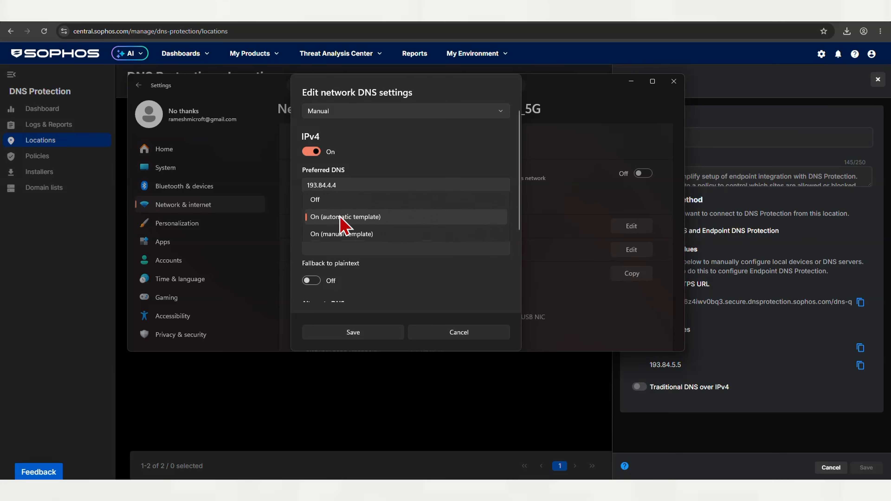
left_click(340, 234)
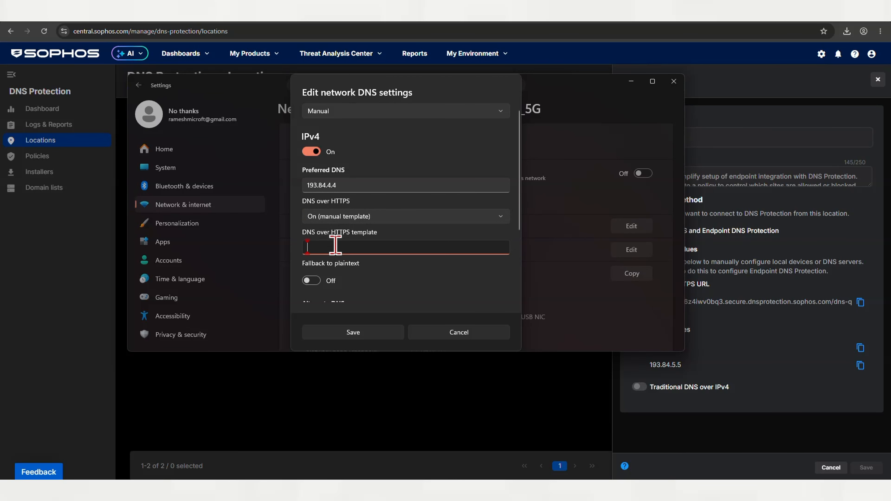
- Copy the Default location's DNS over HTTPS URL from Sophos Central and paste it as the preferred DNS's HTTPS template
left_click(861, 302)
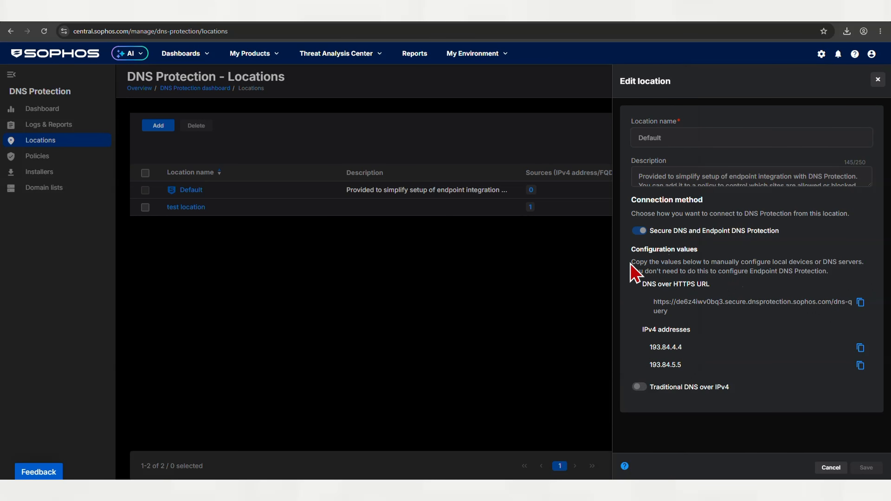
left_click(861, 302)
key("alt+Tab")
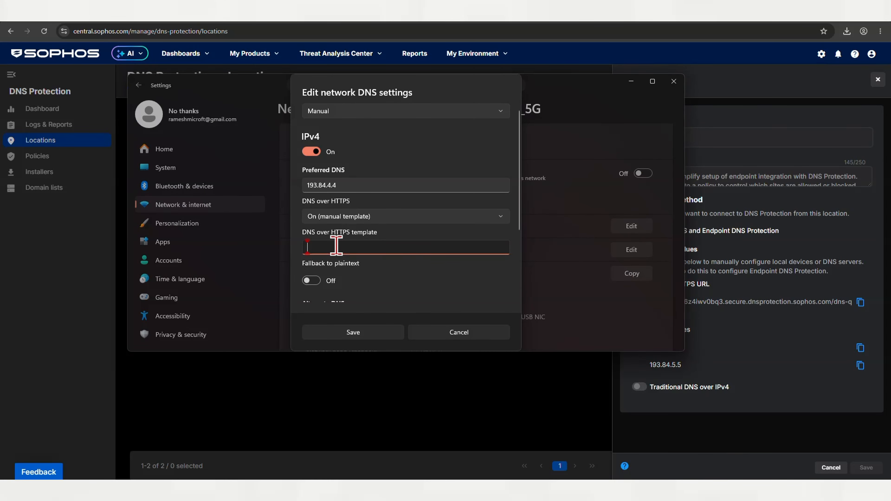
right_click(336, 246)
left_click(362, 257)
- Copy 193.84.5.5 from the Default location into Alternate DNS and set its DNS over HTTPS to On (manual template)
scroll(426, 268, "down", 3)
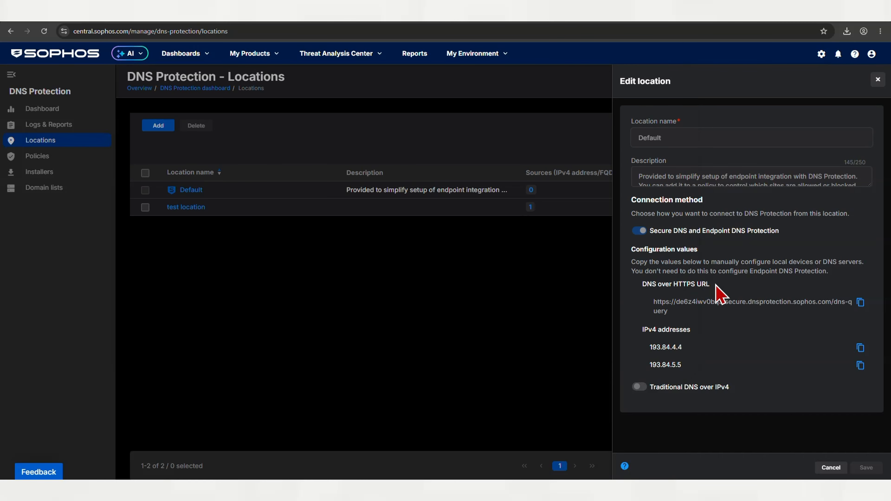
left_click(860, 367)
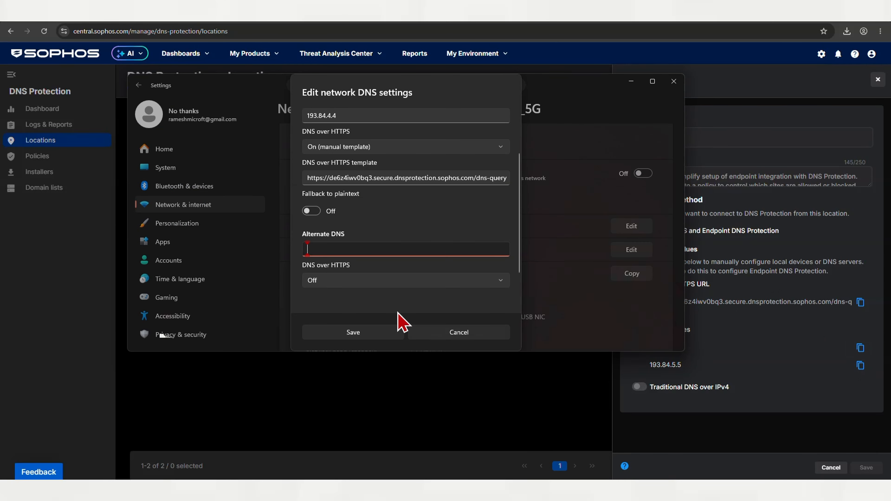
right_click(337, 249)
left_click(365, 255)
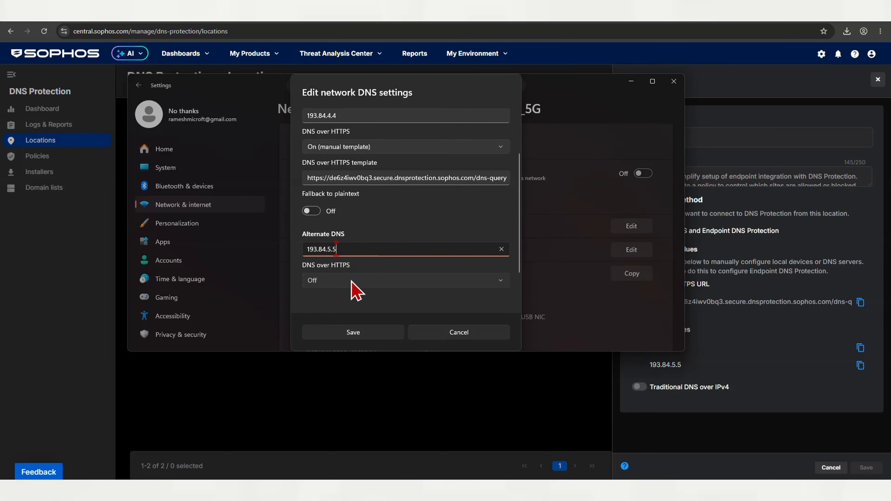
left_click(353, 285)
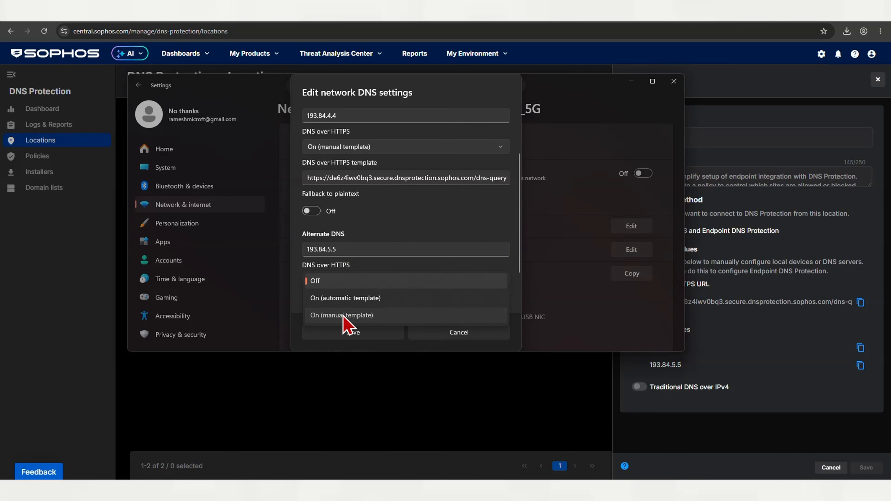
left_click(344, 316)
- Copy the Default location's DNS over HTTPS URL again and paste it as the alternate DNS's HTTPS template
scroll(442, 285, "down", 3)
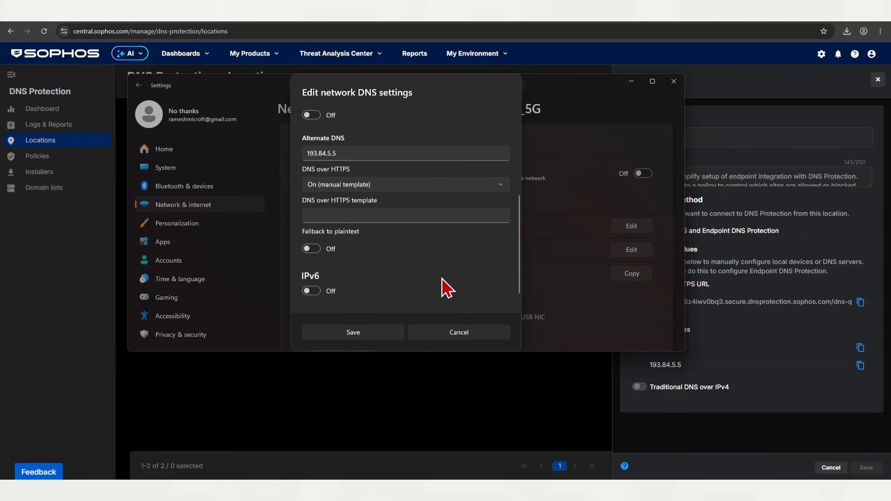
left_click(336, 209)
left_click(846, 228)
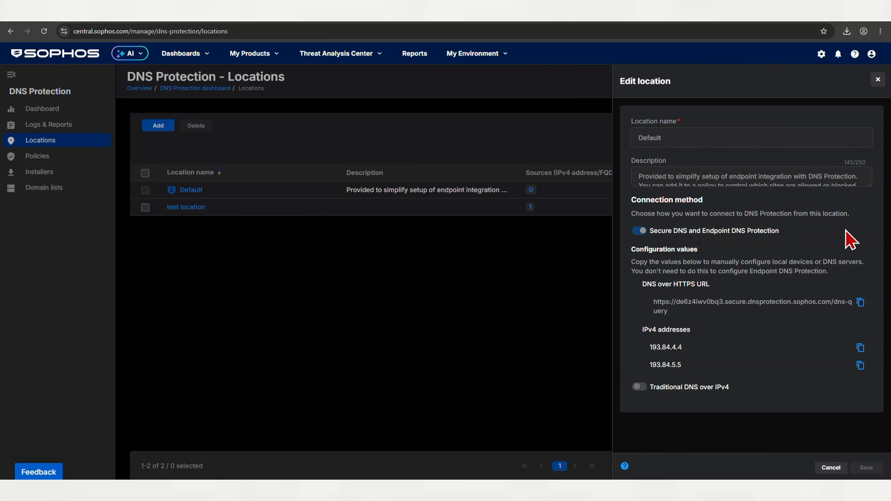
left_click(860, 302)
left_click(439, 490)
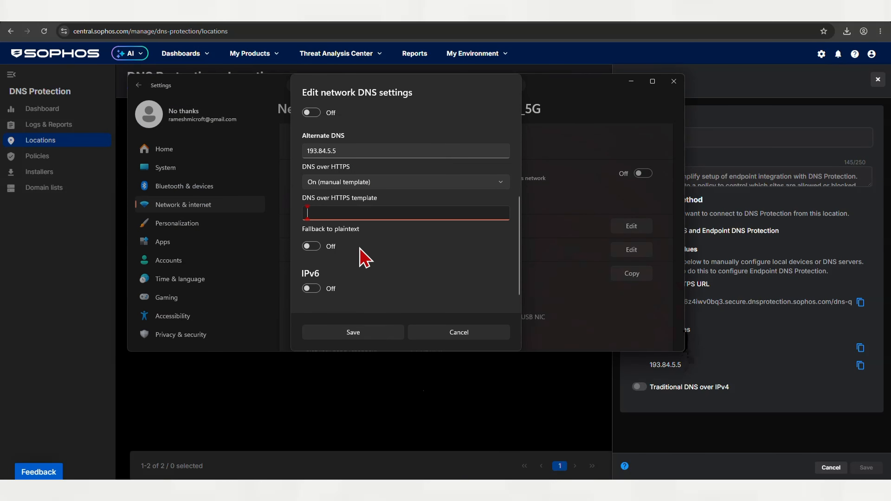
right_click(340, 214)
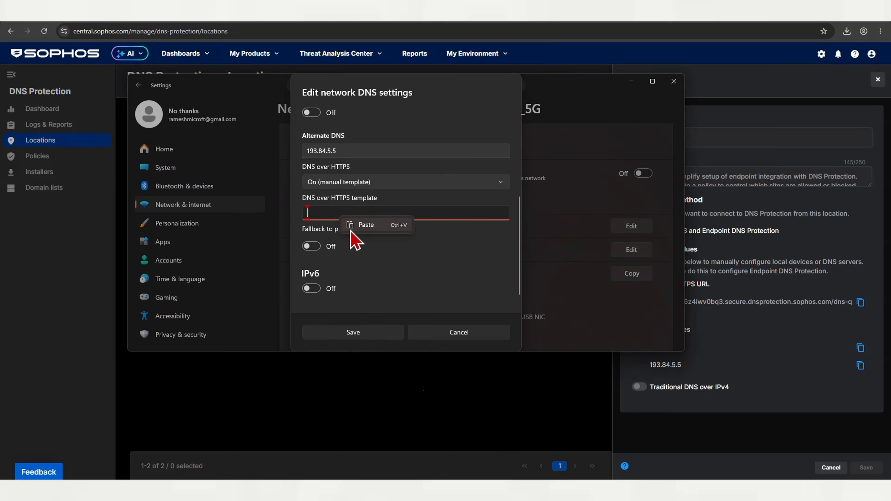
left_click(352, 230)
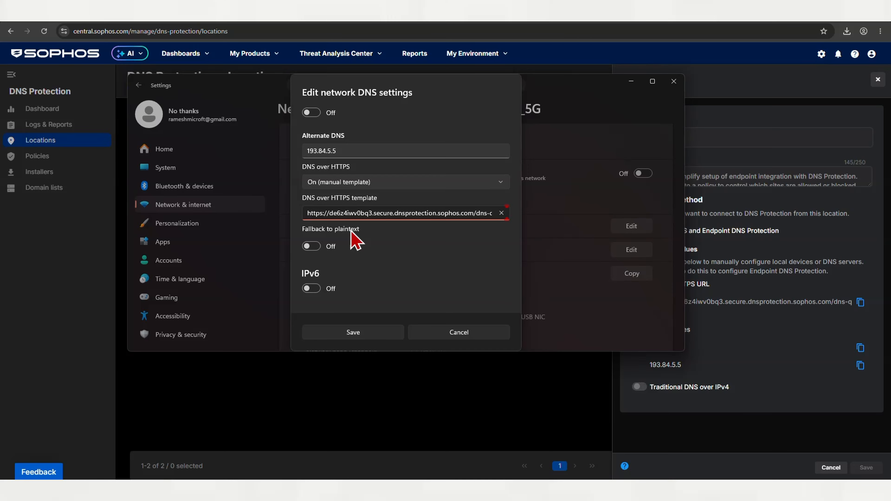
- Save the network DNS settings and minimize the Settings window
scroll(355, 239, "up", 2)
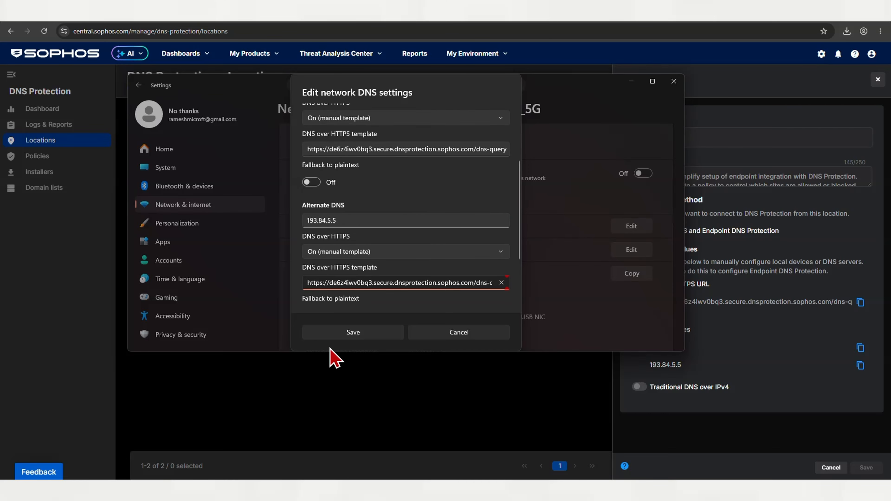
left_click(341, 333)
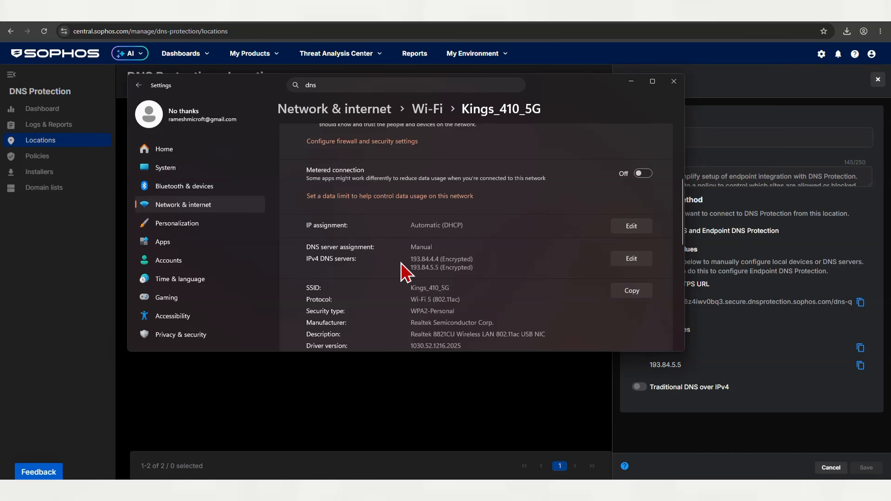
scroll(484, 324, "up", 5)
left_click(633, 81)
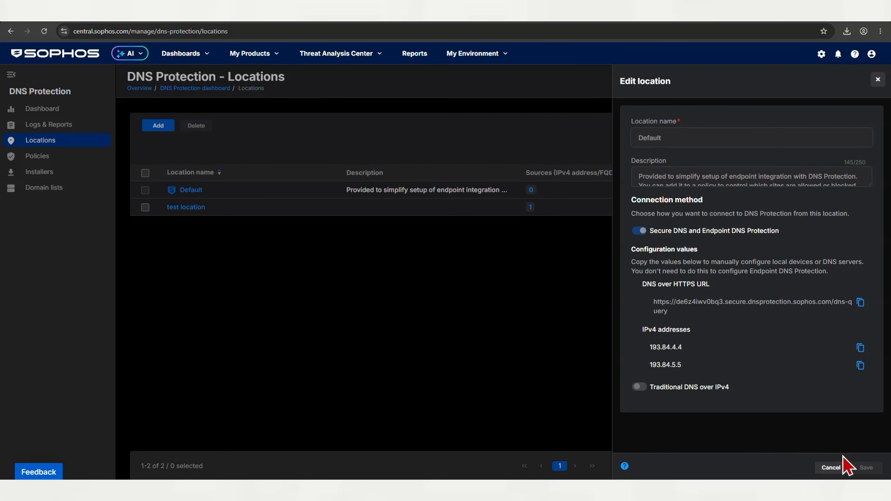
- Close the Default location without changes and start a new filtering policy from the DNS Protection dashboard's setup steps
left_click(835, 468)
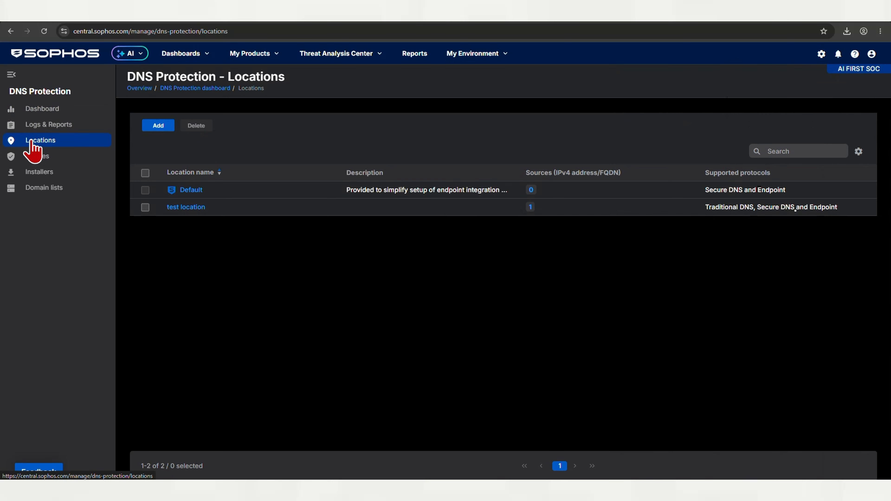
left_click(35, 109)
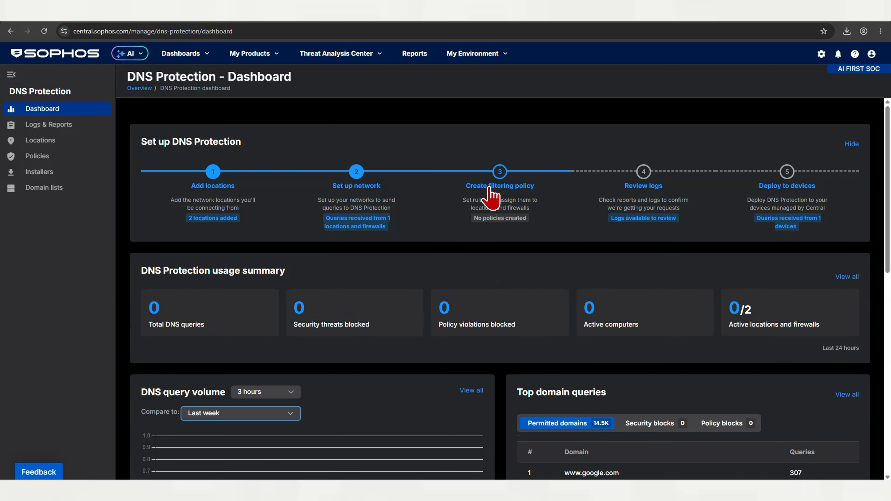
left_click(492, 197)
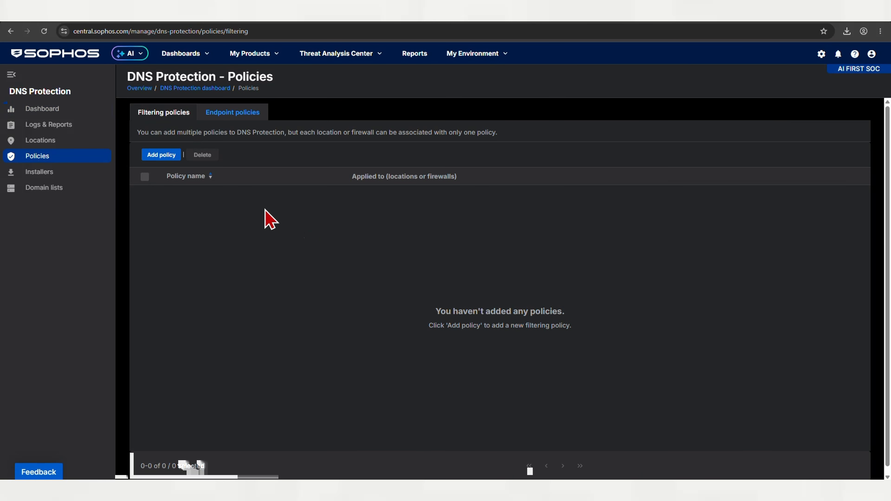
left_click(147, 156)
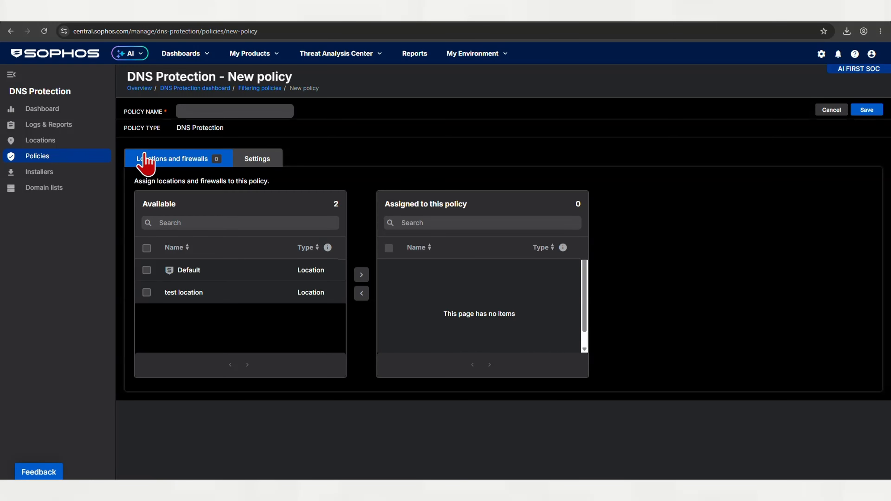
- Assign the Default location to the new filtering policy and select it in the assigned list
left_click(160, 270)
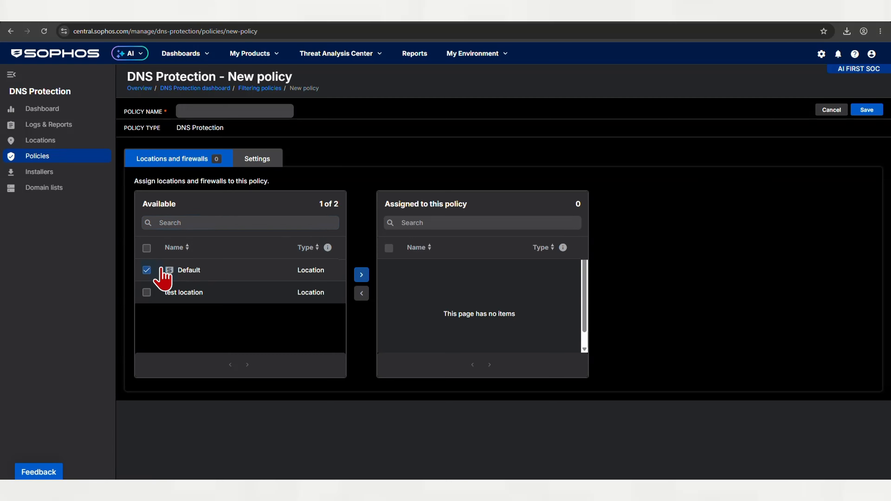
left_click(361, 274)
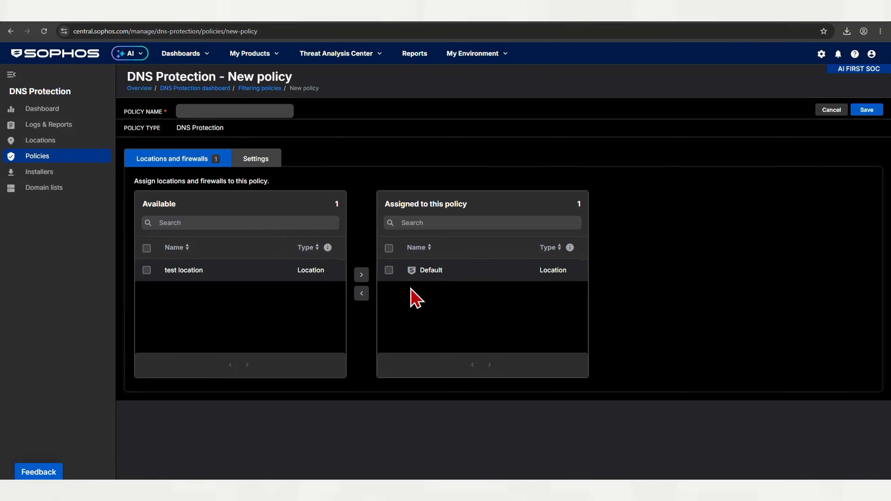
left_click(389, 248)
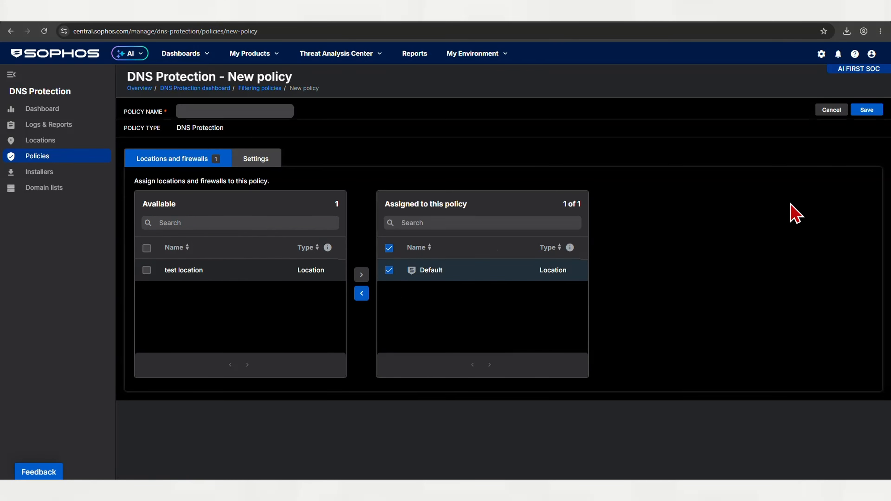
- Set the new policy's web category filtering to Block generative AI and review the category settings
left_click(255, 162)
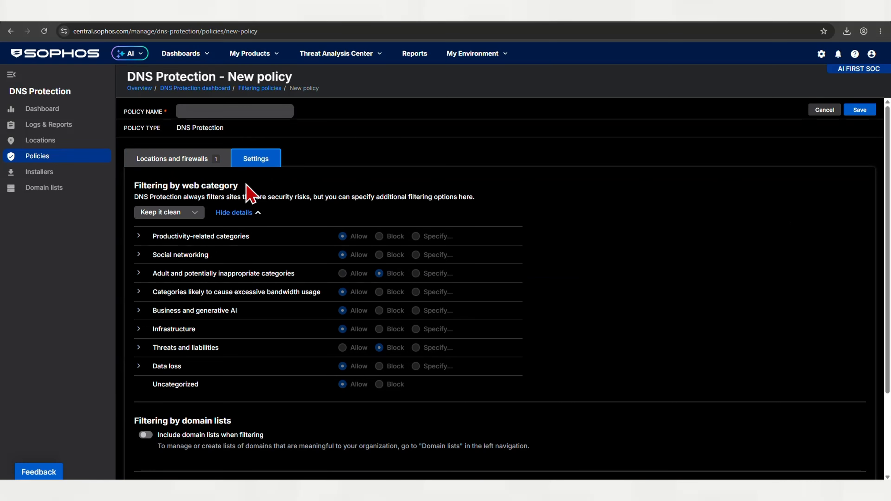
left_click(139, 235)
left_click(177, 213)
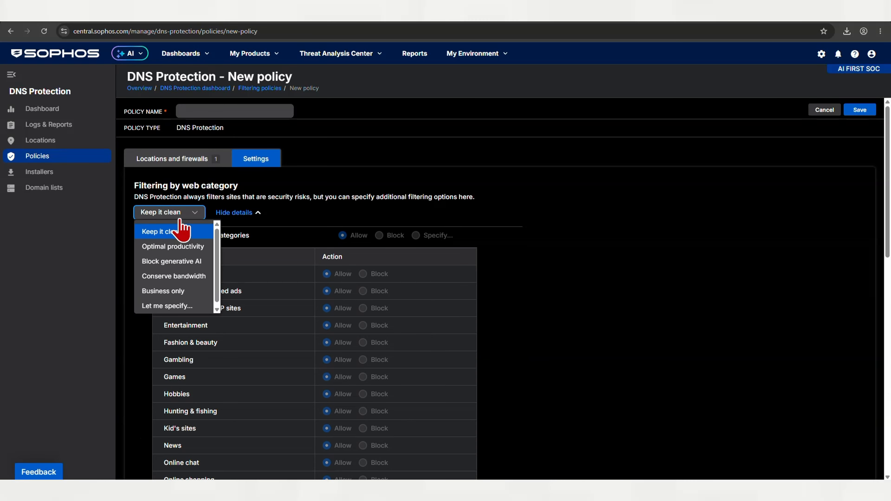
left_click(166, 266)
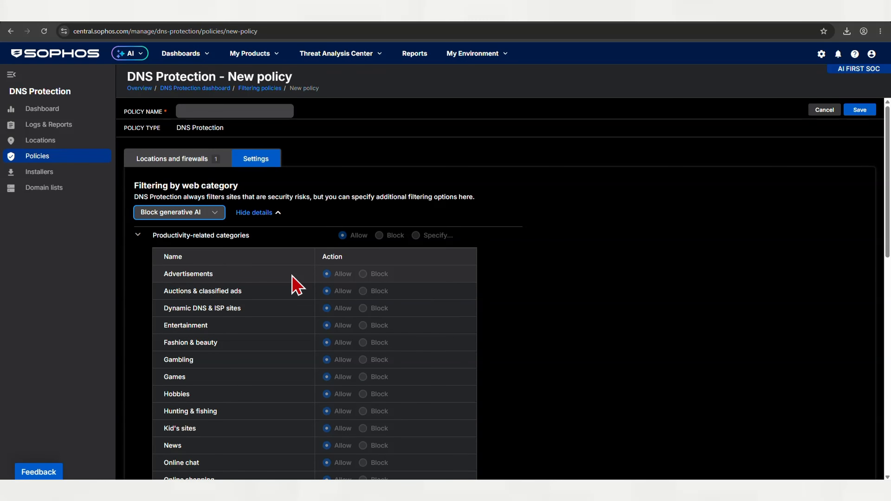
left_click(139, 236)
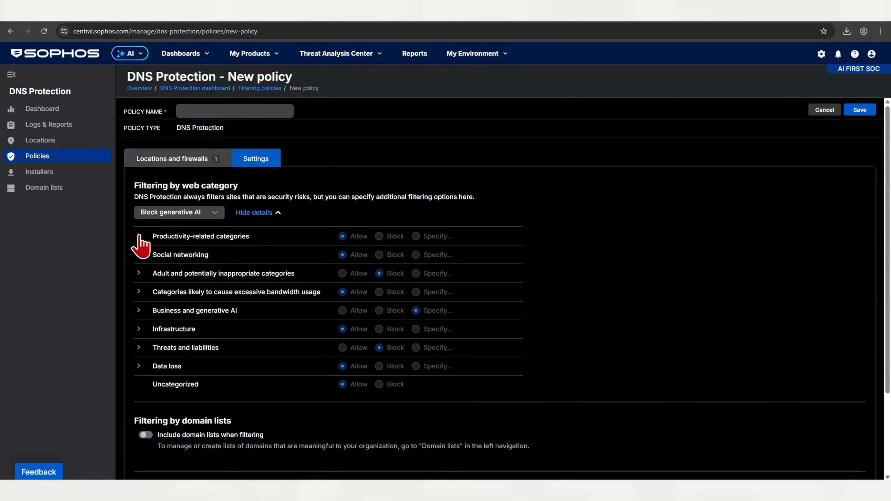
scroll(203, 328, "down", 3)
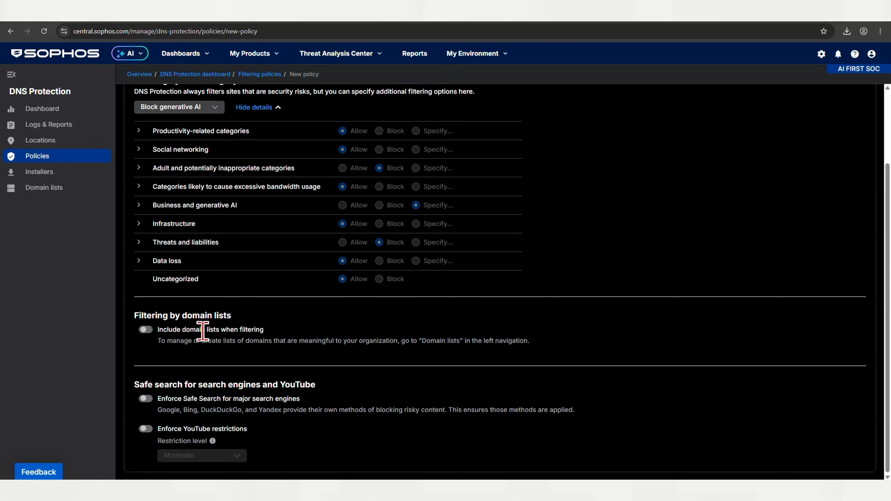
scroll(203, 331, "up", 3)
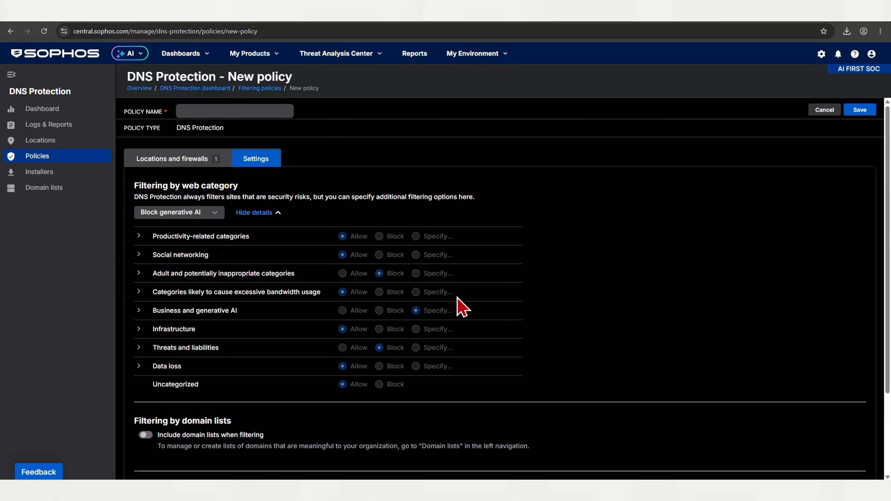
- Include domain lists when filtering and start creating a new domain list for the policy
scroll(211, 315, "down", 3)
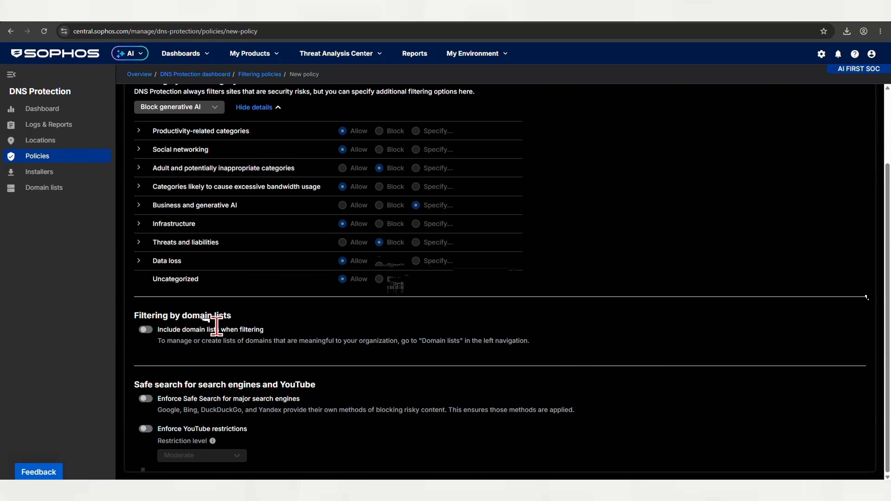
left_click(145, 330)
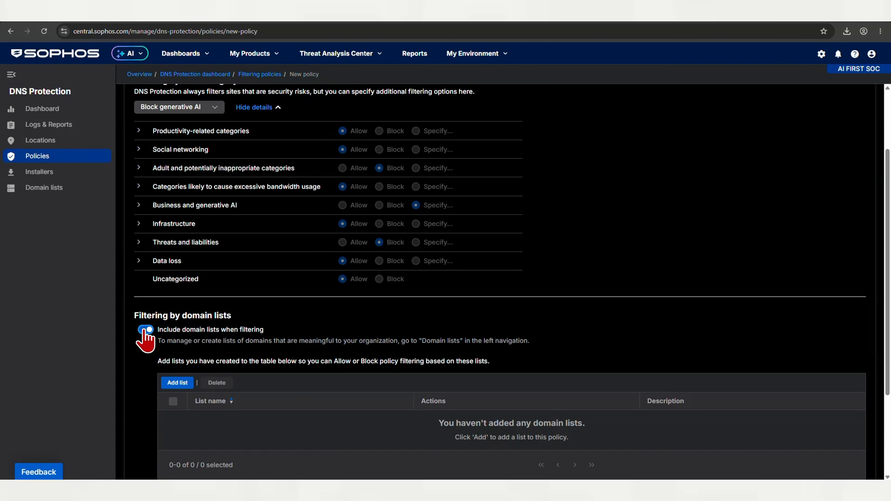
scroll(488, 339, "down", 3)
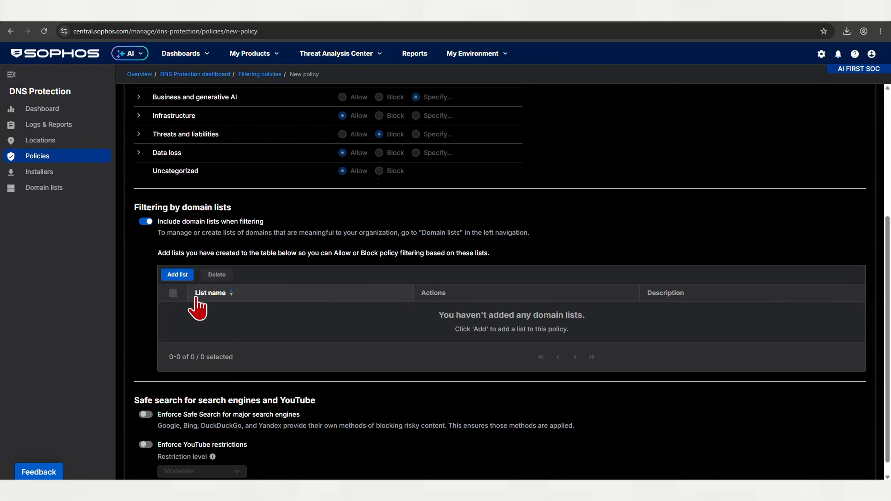
left_click(174, 275)
left_click(414, 268)
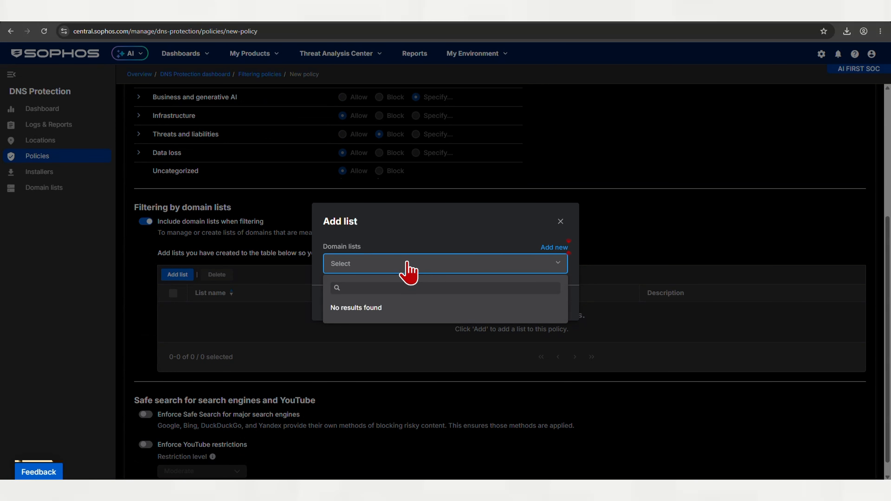
left_click(407, 263)
left_click(407, 262)
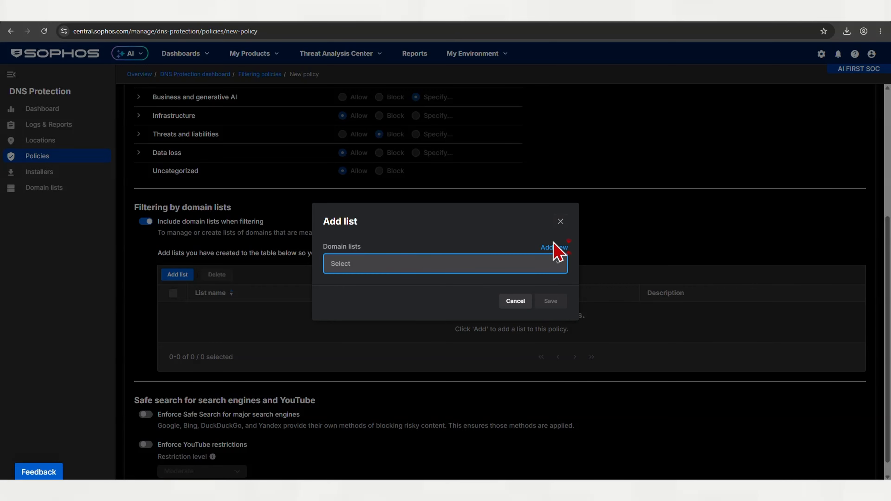
left_click(552, 249)
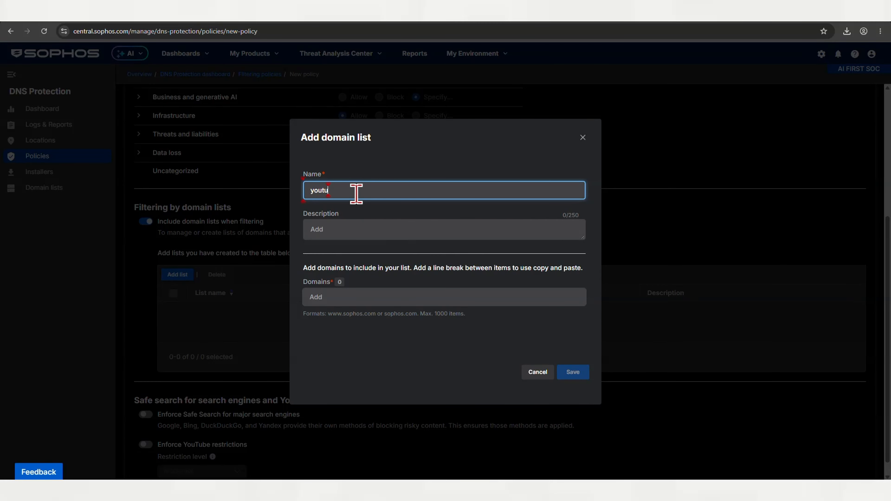
- Try to name the new domain list youtube.com and *.youtube.com
type("youtube.com")
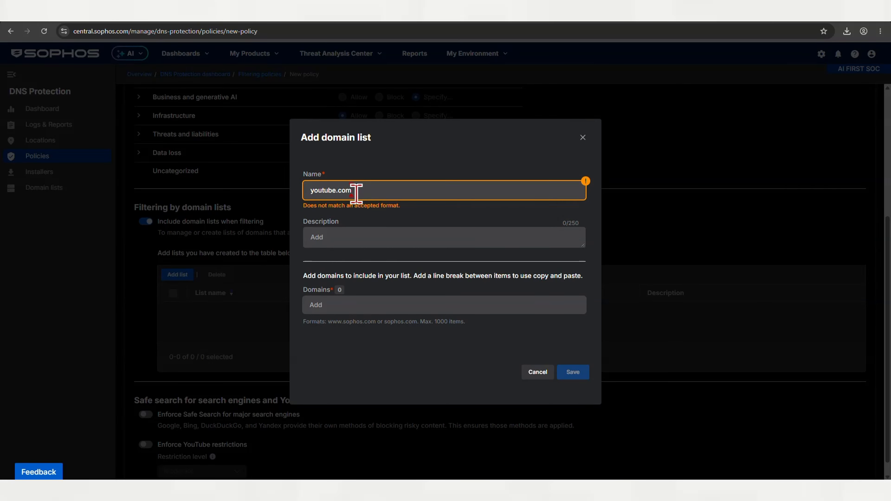
left_click(379, 246)
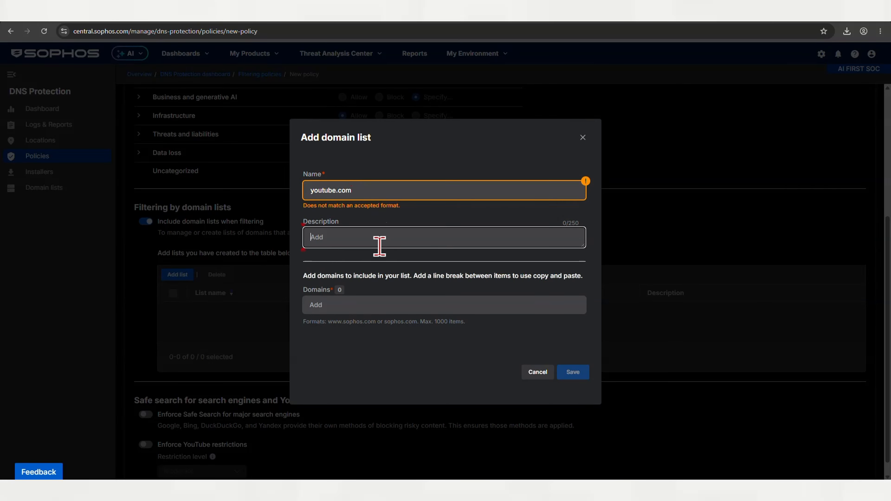
left_click(311, 190)
type("*")
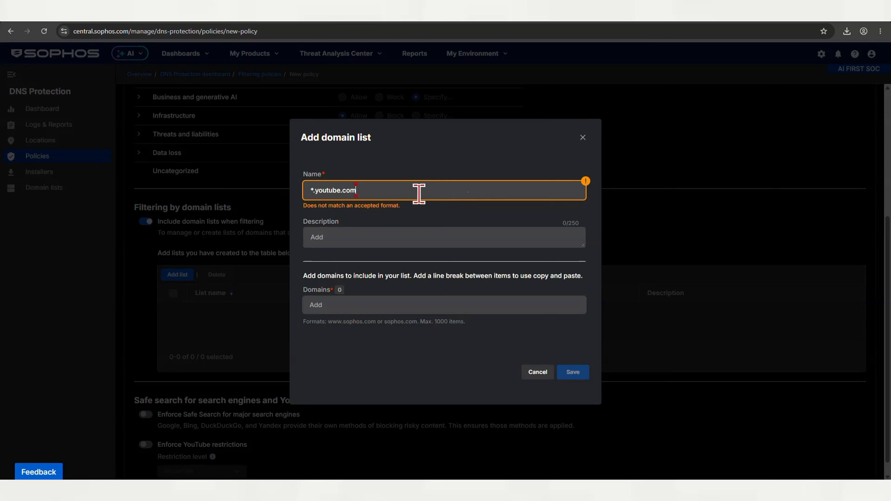
left_click(318, 234)
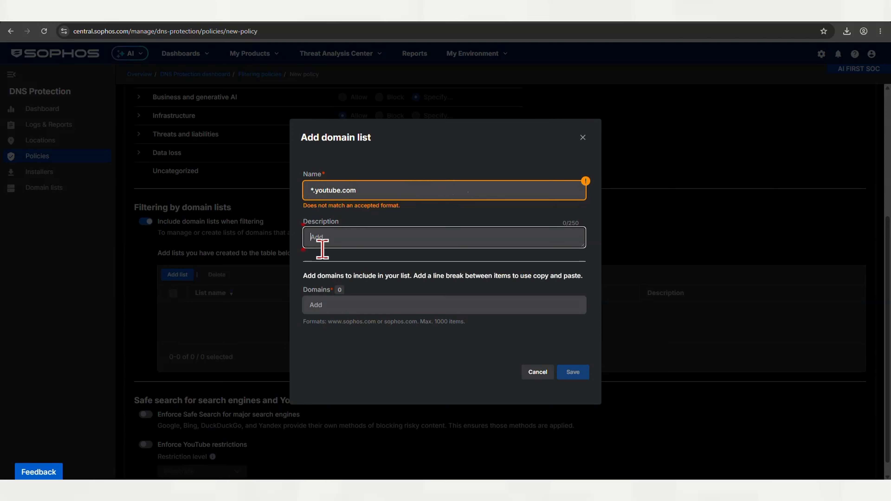
left_click(374, 305)
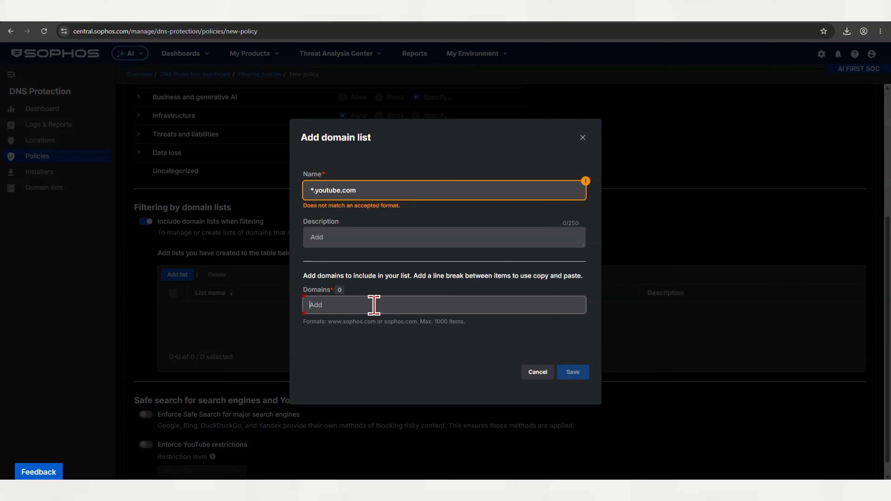
- Change the new domain list's name to youtube
left_click(306, 169)
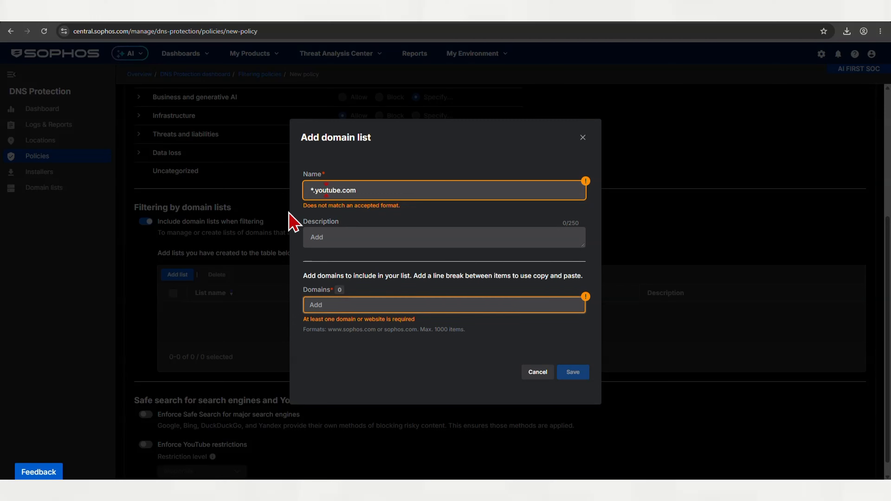
key("BackSpace")
key("BackSpace")
type("you")
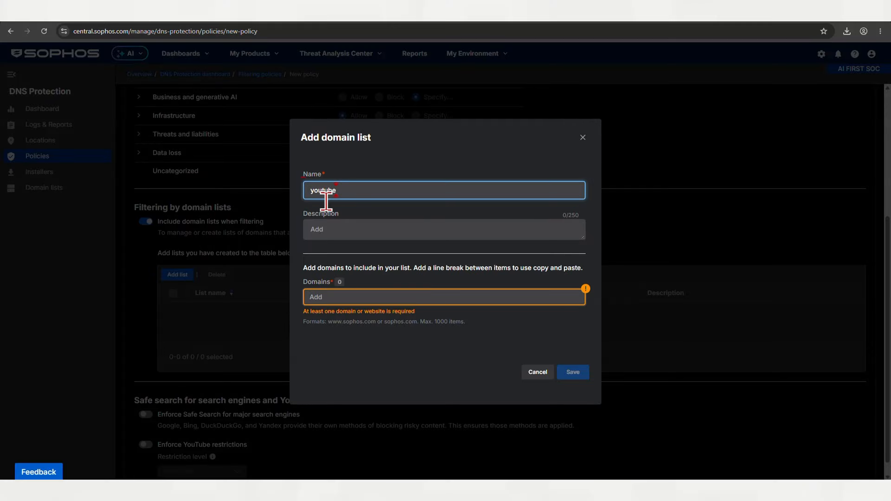
- Try adding *.youtube.com to the list's domains, and remove the entry
left_click(352, 297)
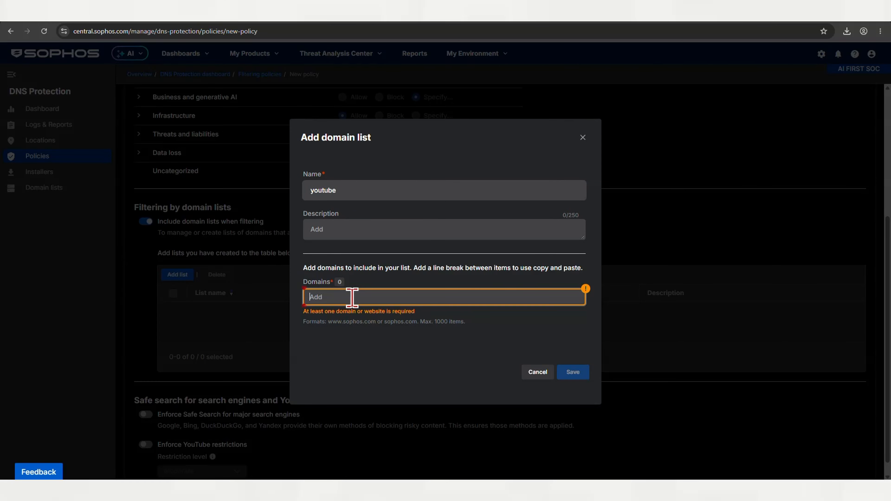
right_click(352, 297)
key("Escape")
key("Return")
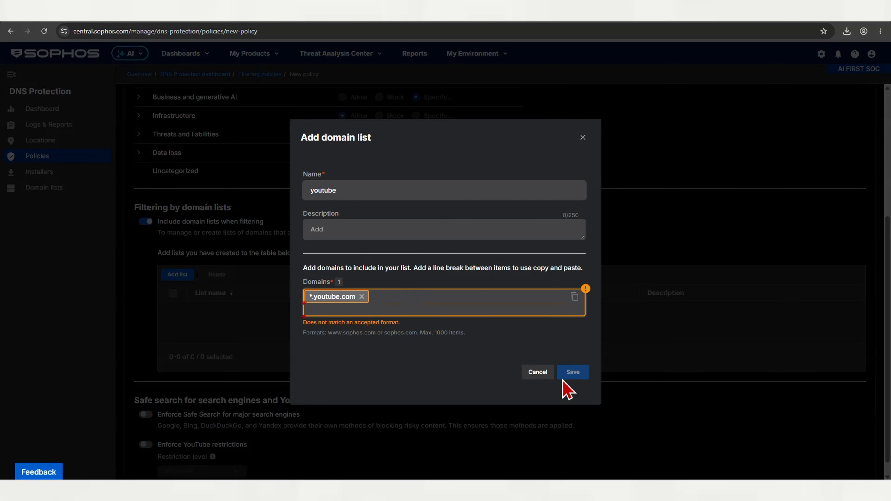
left_click(362, 297)
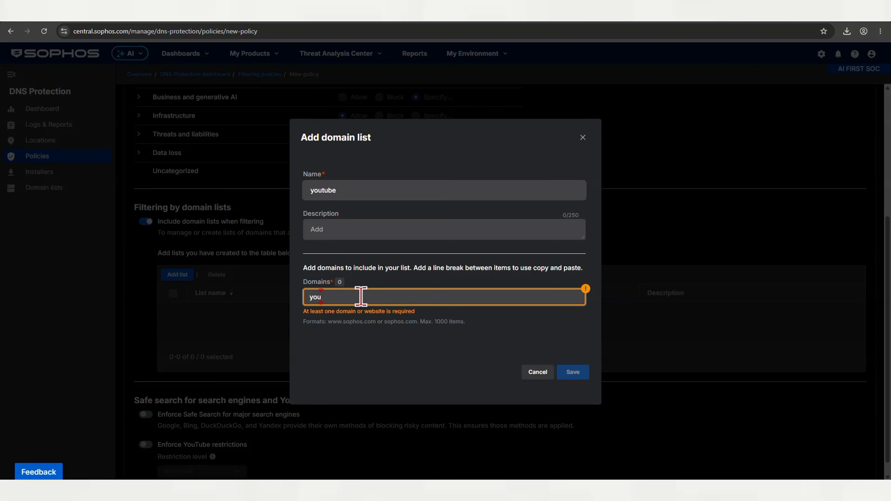
type("youtube.com")
key("Return")
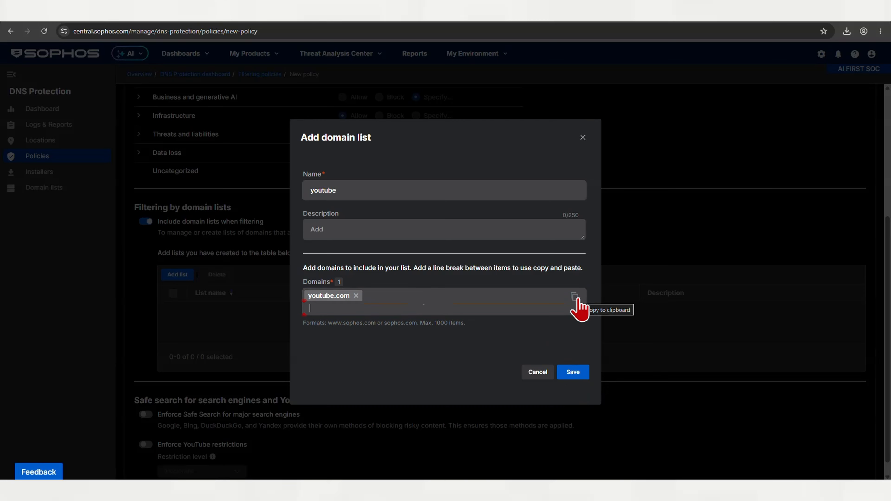
type("www.youtube.c")
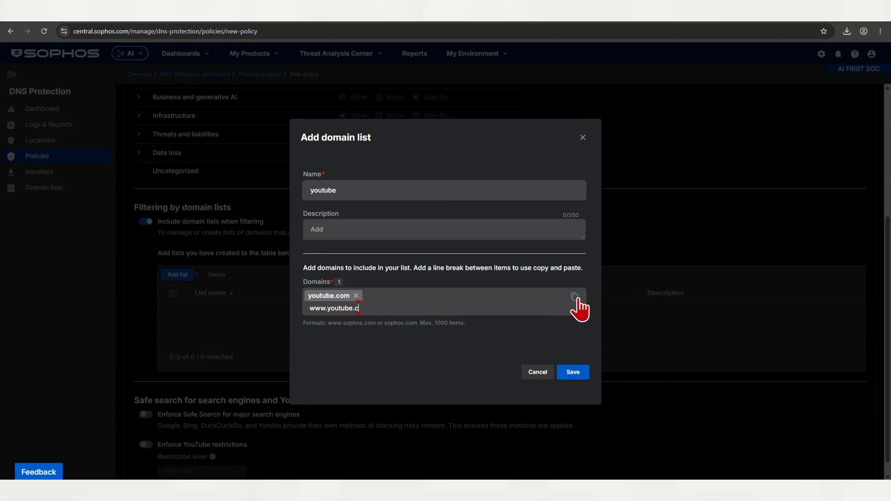
type("om")
key("Return")
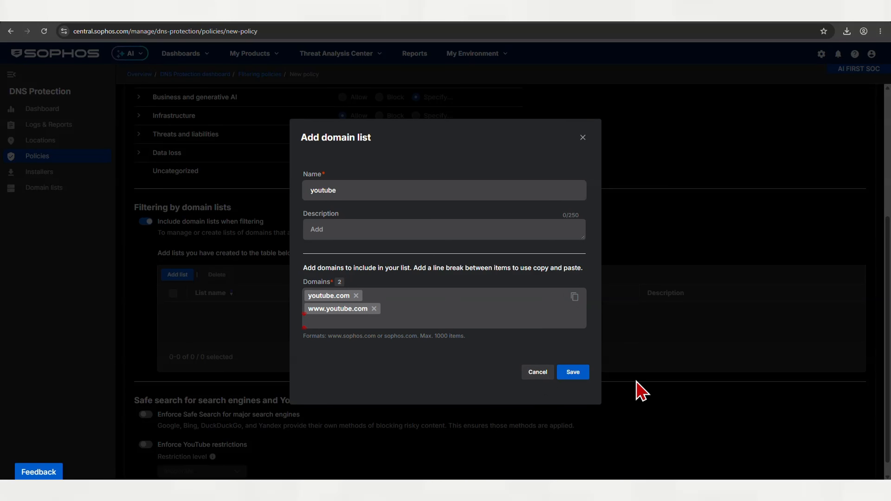
- Save the youtube domain list and add it to the policy, with its row selected
left_click(571, 374)
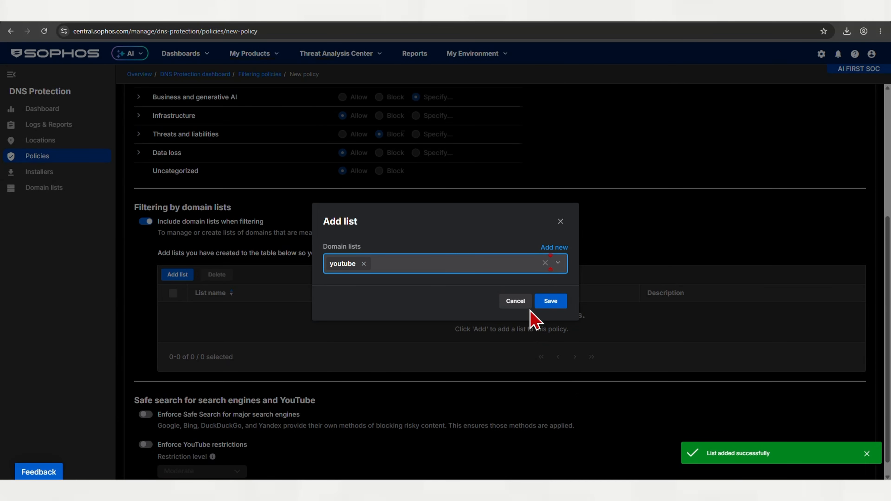
left_click(540, 301)
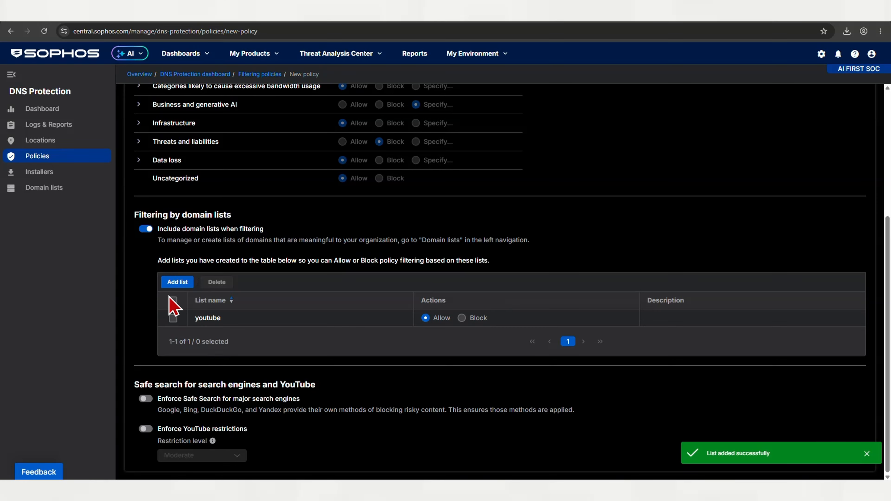
left_click(173, 300)
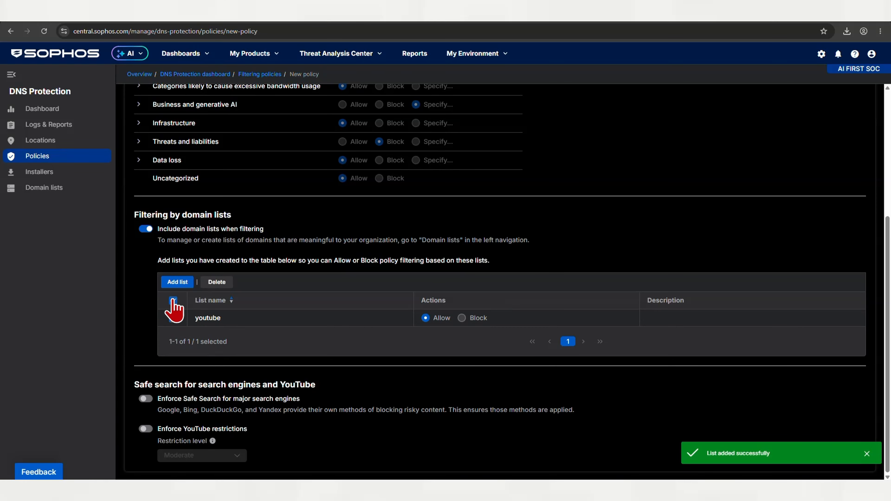
- Enforce Safe Search for major search engines and YouTube restrictions with the Strict restriction level
left_click(145, 399)
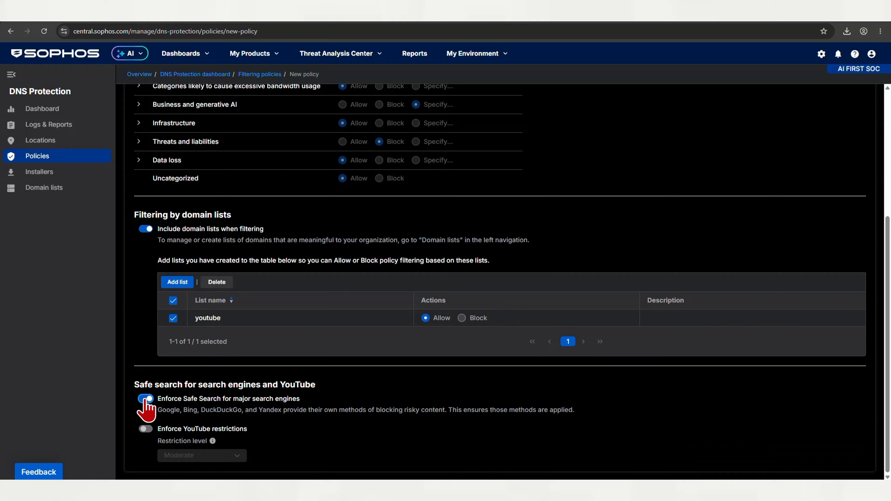
left_click(145, 429)
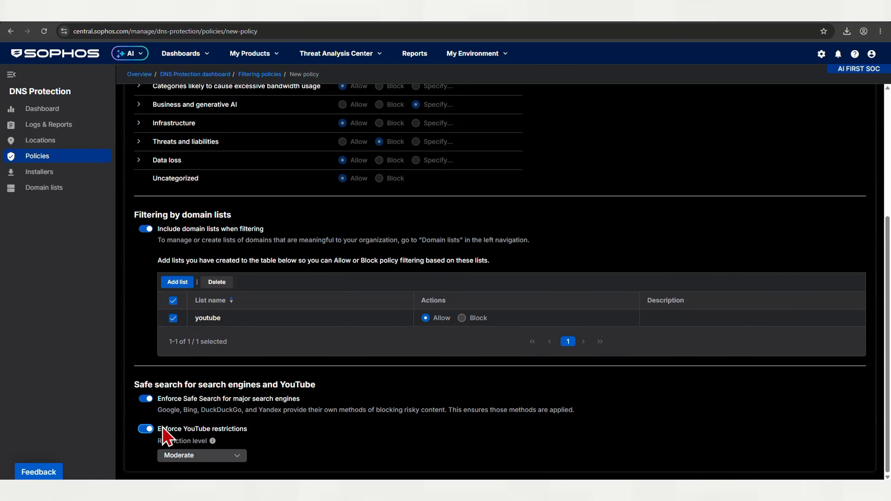
left_click(202, 455)
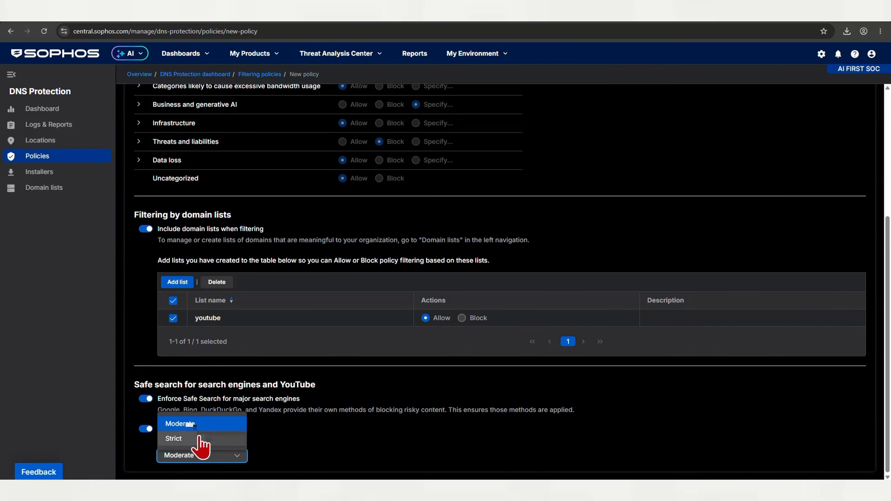
left_click(199, 439)
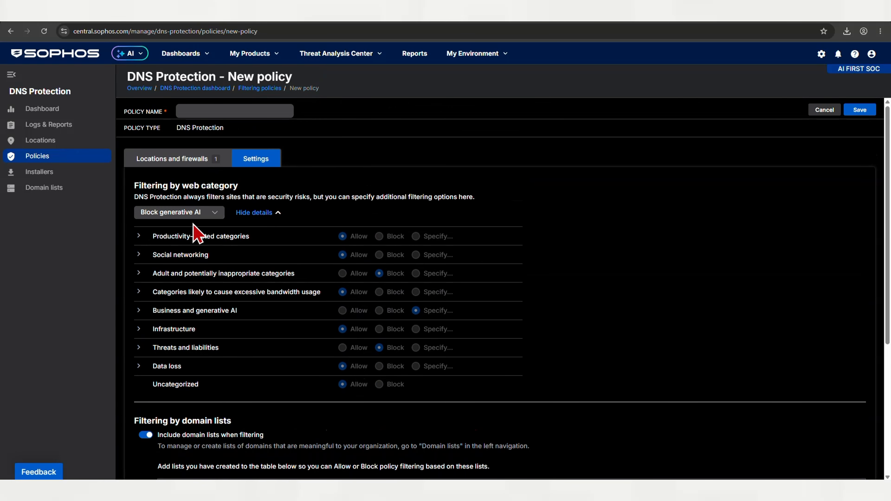
- Save the filtering policy under the name test dns control and open the list of endpoint policies
left_click(215, 112)
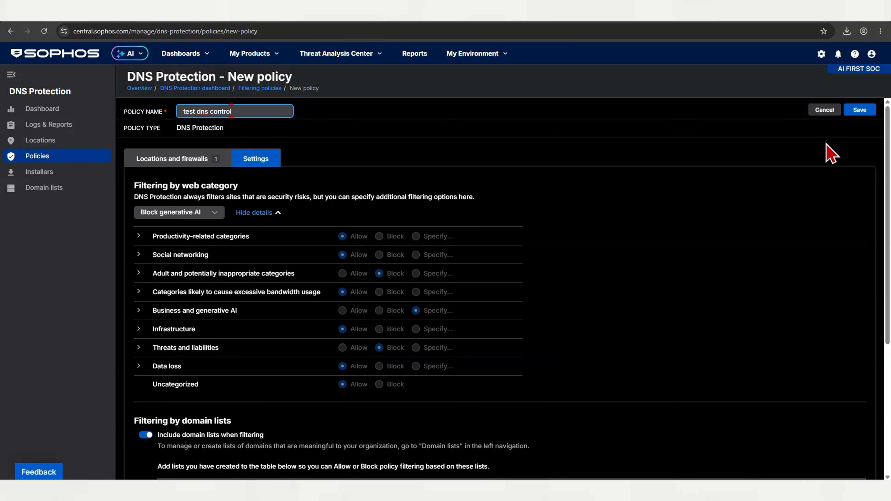
left_click(865, 112)
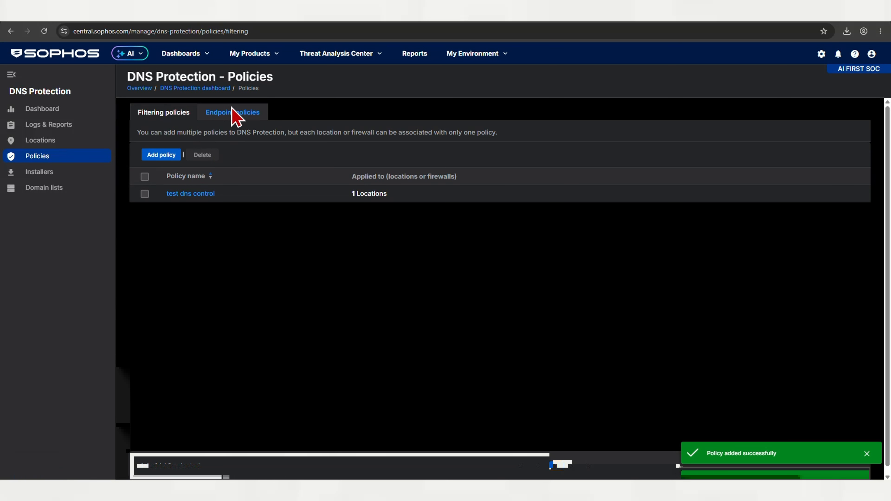
left_click(234, 113)
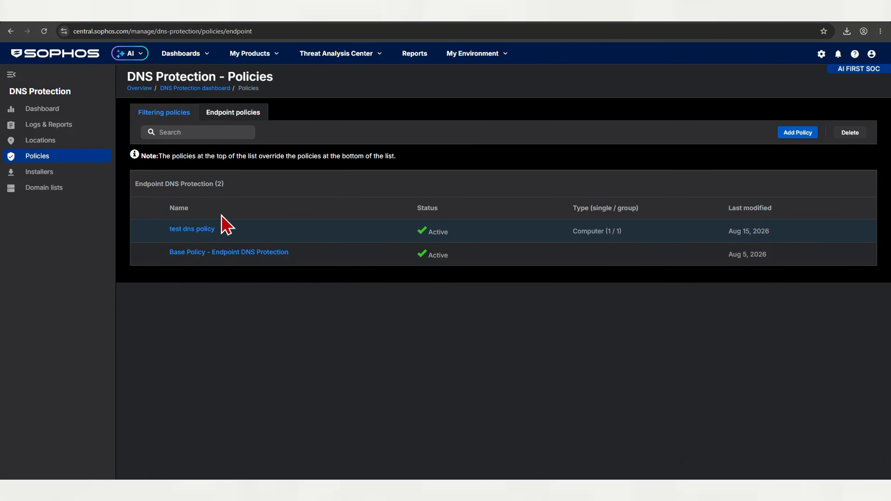
- Check the list of filtering policies, return to the endpoint policies and open the test dns policy
left_click(162, 114)
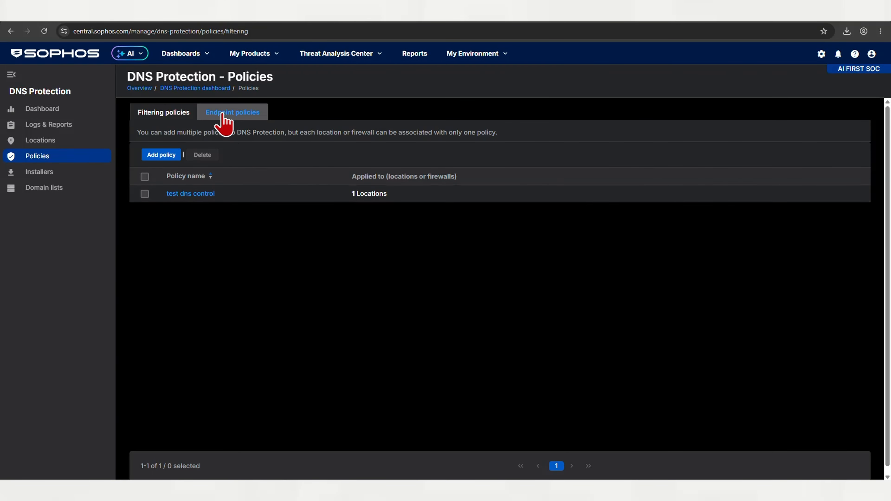
left_click(241, 119)
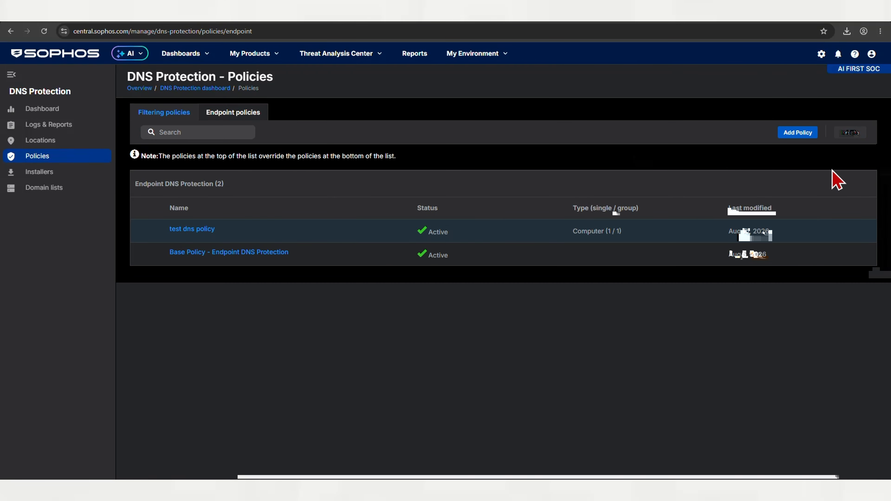
left_click(189, 233)
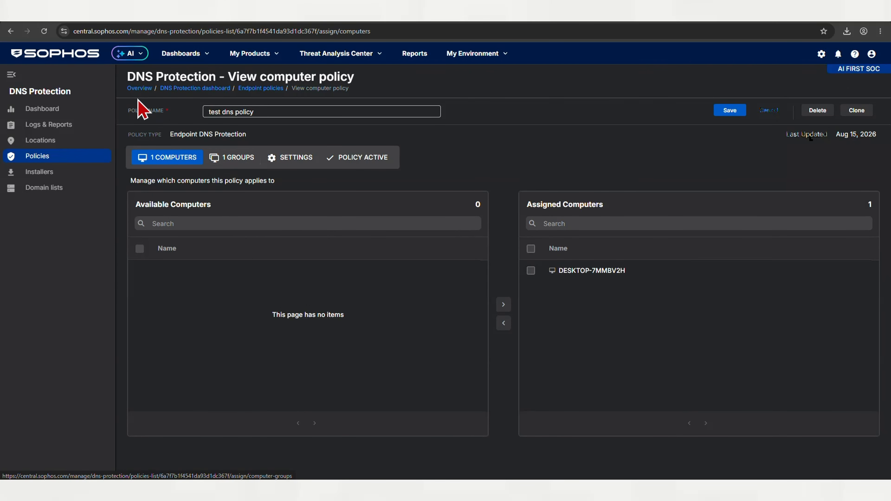
- Go back to the Sophos Central overview and open the DNS Protection product dashboard
left_click(133, 89)
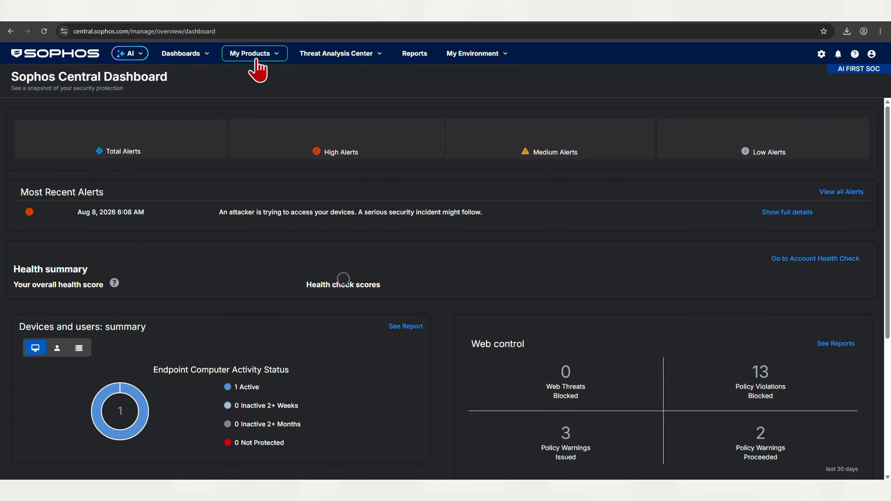
left_click(250, 54)
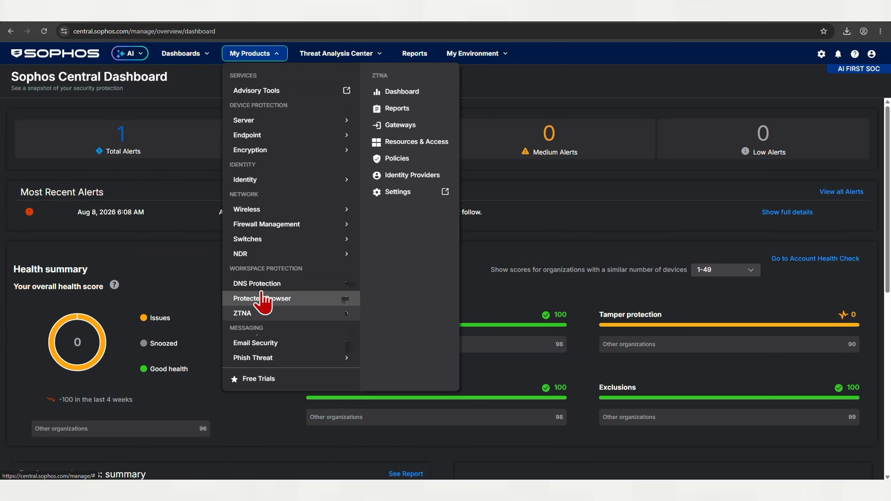
left_click(278, 287)
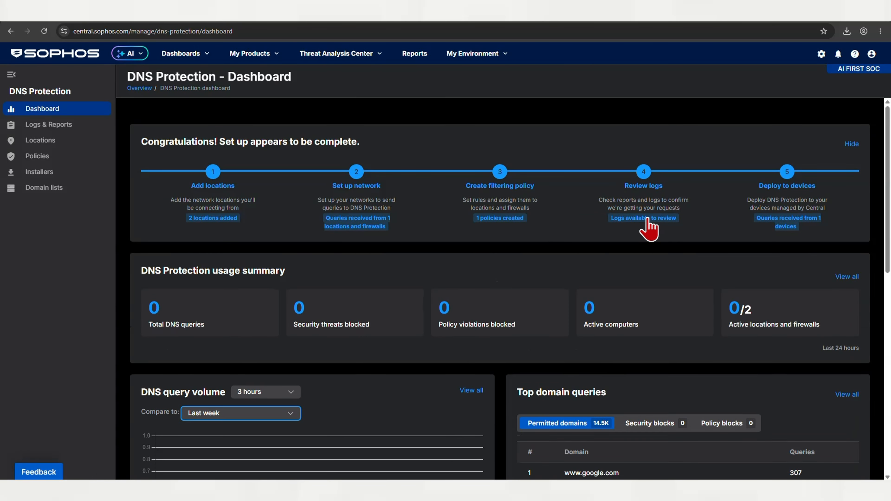
- Review the top domain queries and DNS usage from protected computers, and follow the Deploy to devices status to the endpoint policies
scroll(649, 228, "down", 5)
left_click_drag(564, 243, 620, 281)
left_click(590, 281)
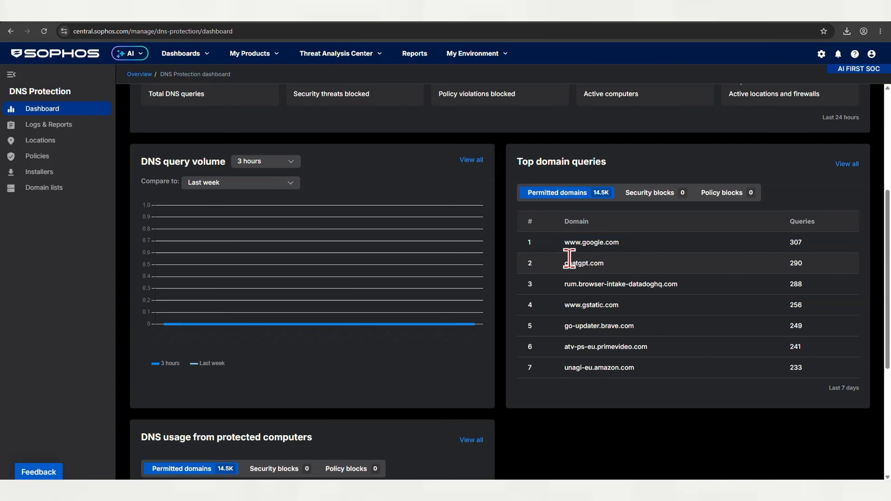
left_click(646, 197)
left_click(604, 196)
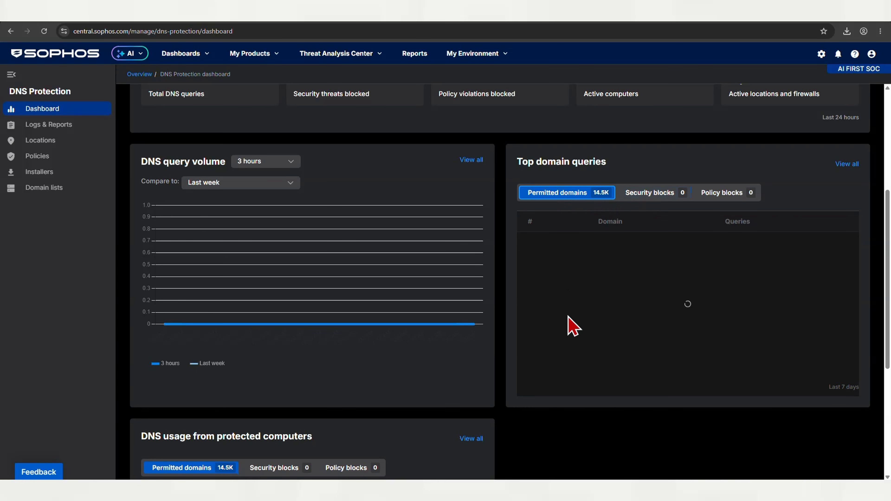
scroll(387, 457, "down", 5)
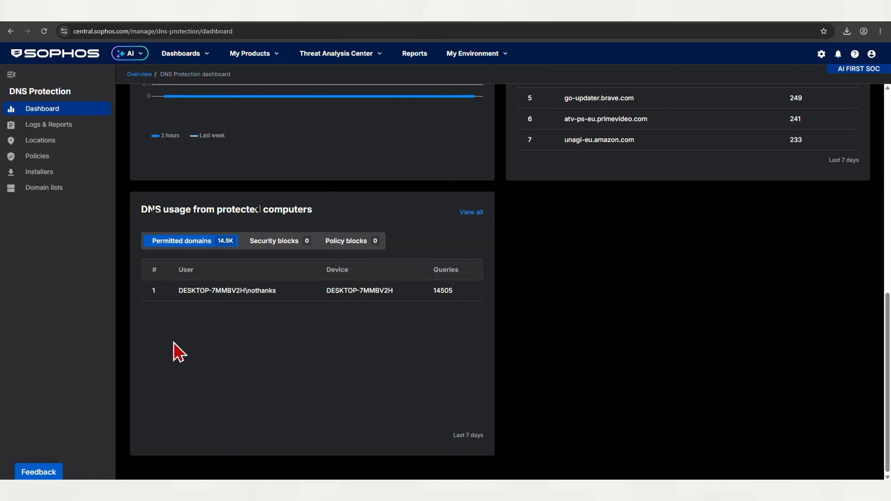
scroll(552, 323, "up", 8)
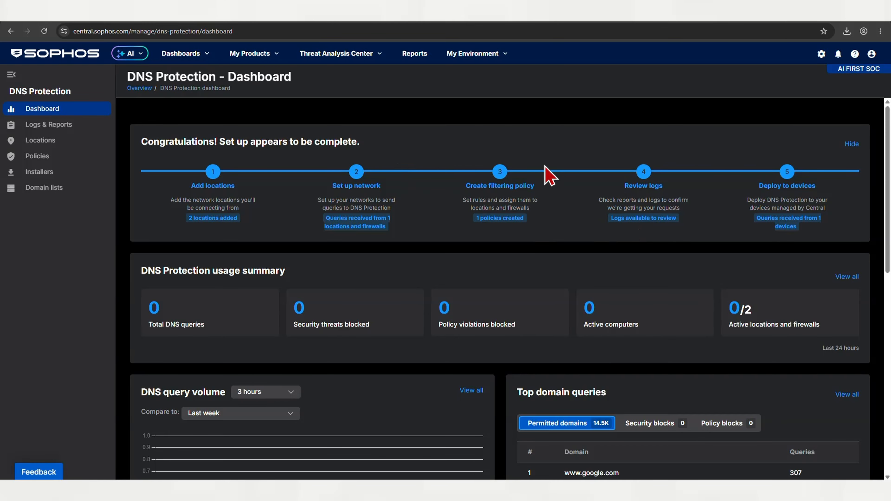
left_click(777, 220)
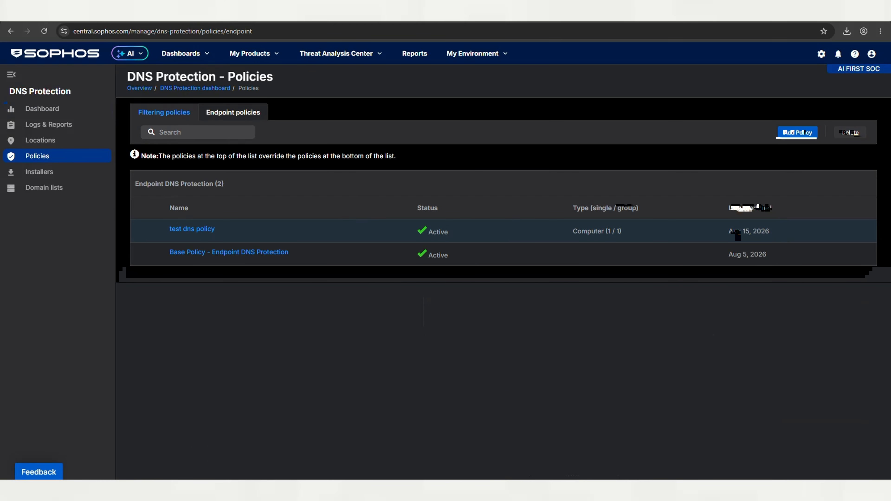
key("alt+Tab")
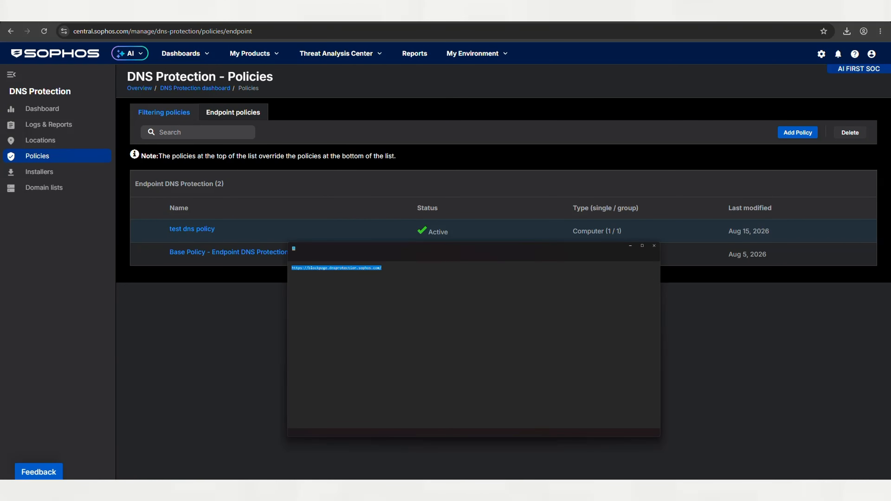
right_click(212, 106)
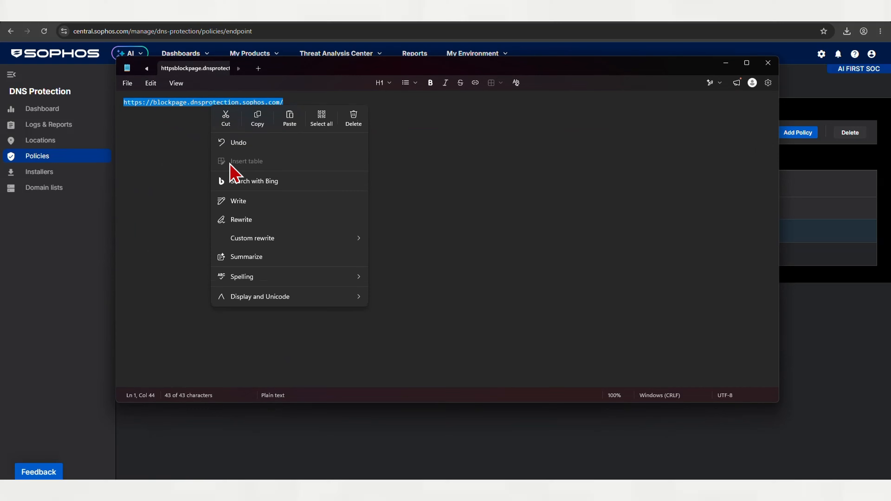
left_click(257, 110)
left_click(726, 63)
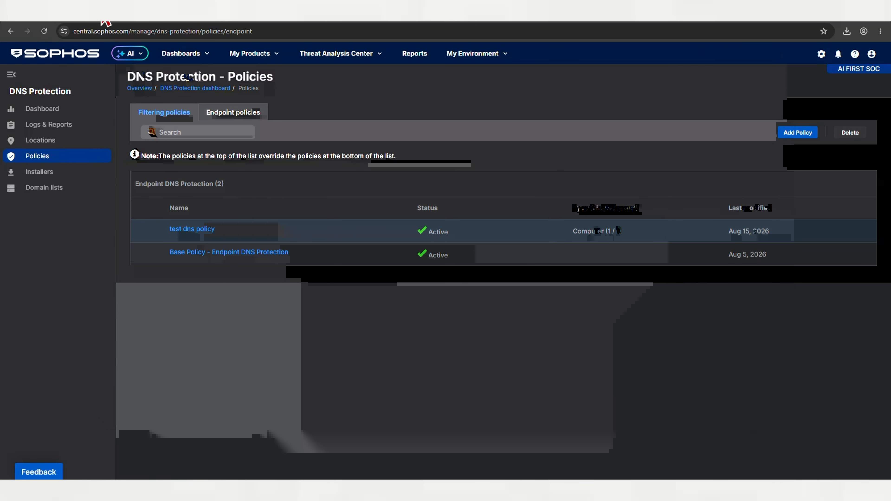
key("ctrl+t")
right_click(142, 31)
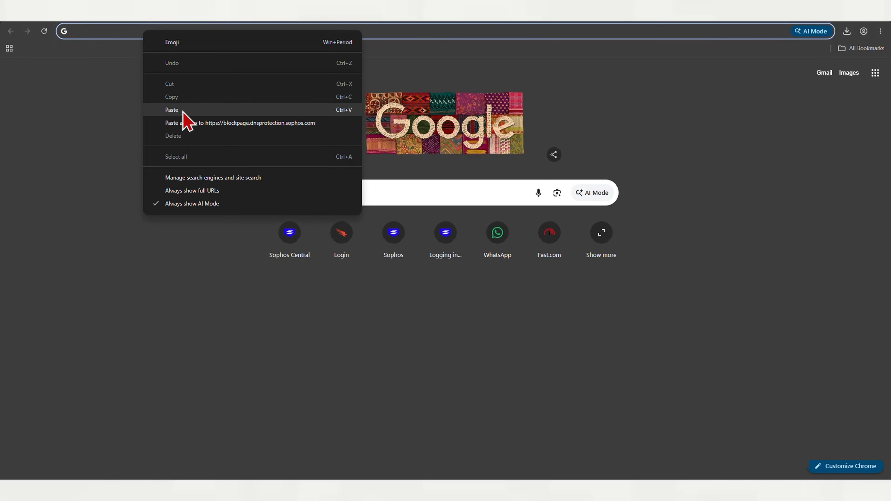
left_click(184, 121)
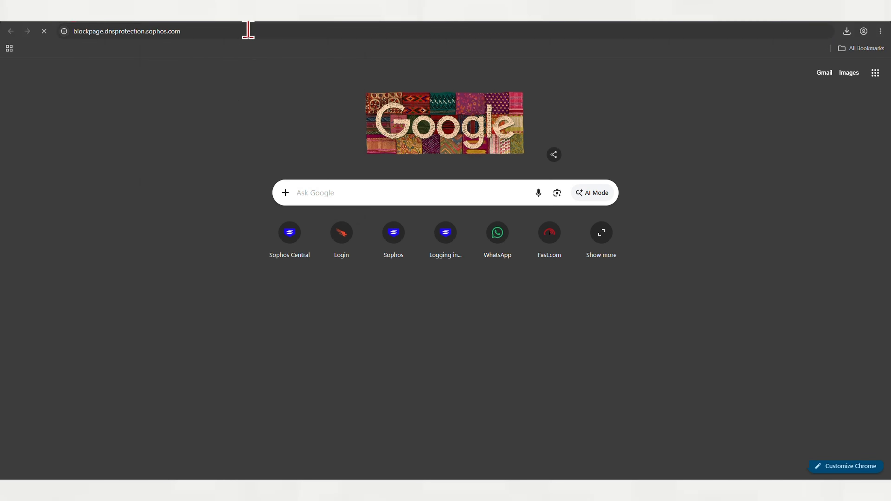
- Search the web for chatgpt in another new browser tab
left_click(248, 18)
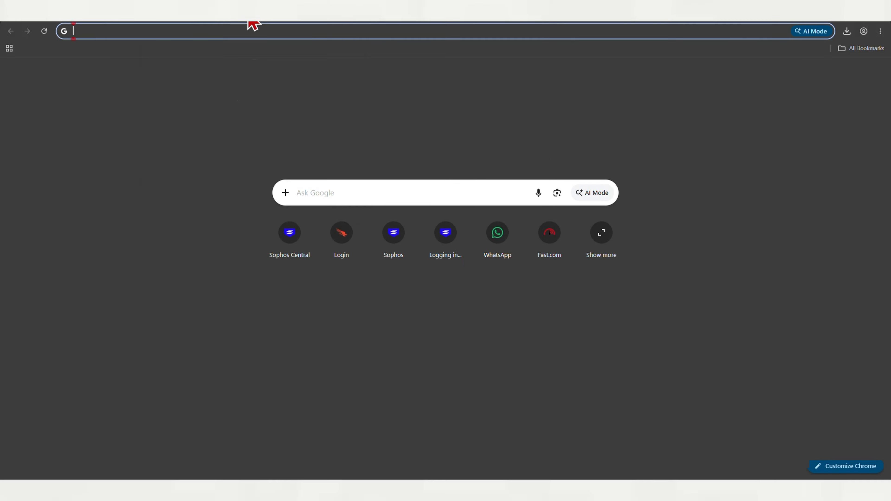
left_click(212, 17)
left_click(272, 12)
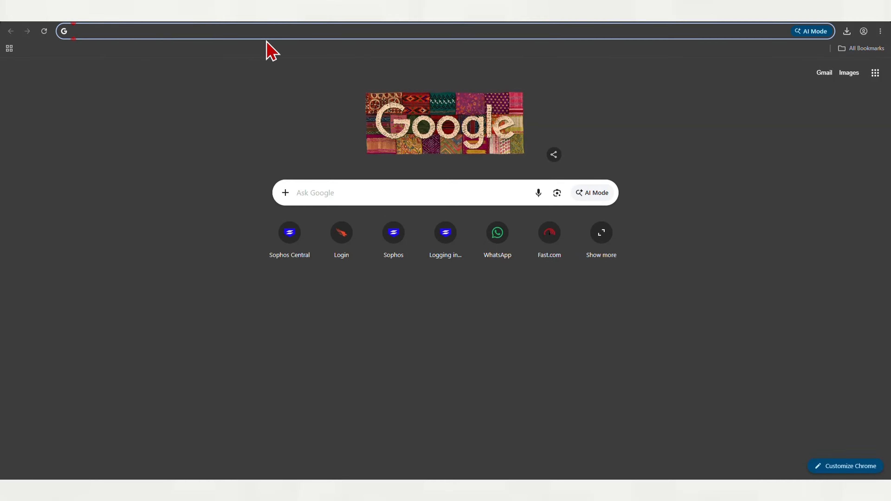
type("y")
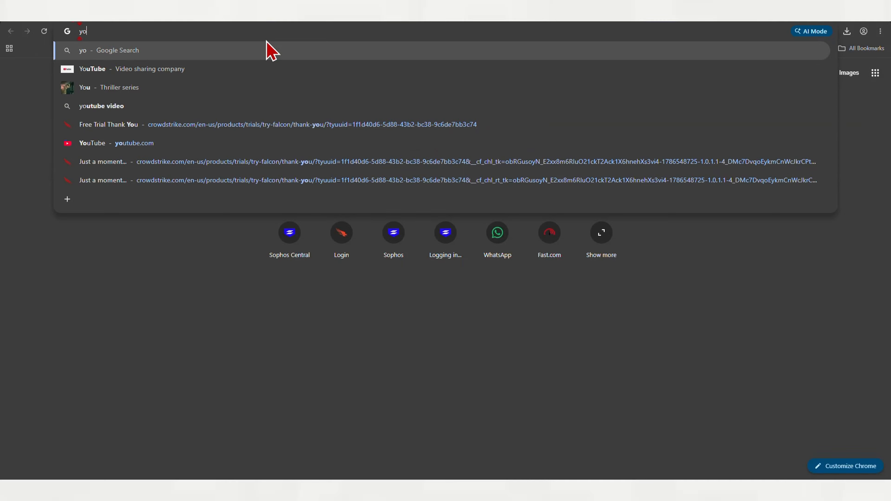
key("Escape")
type("chatgtp")
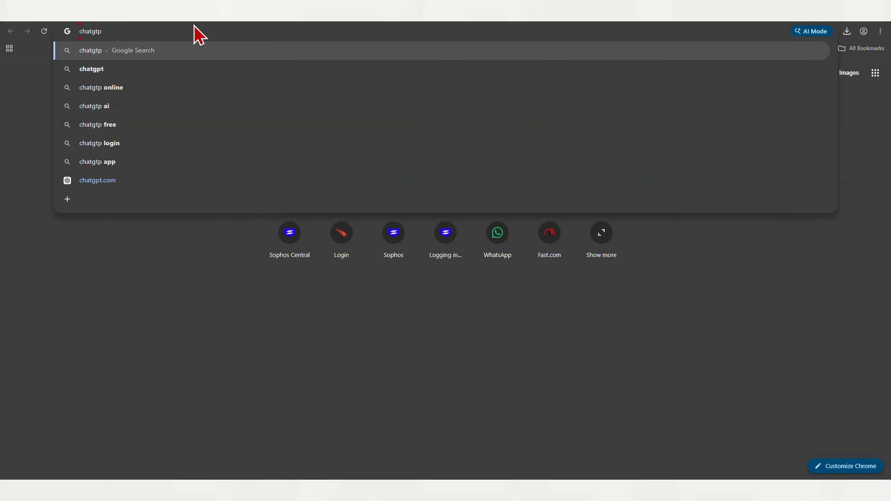
left_click(137, 72)
- Expand the request details on the DNS Protection block page and examine the URL and product
left_click(222, 233)
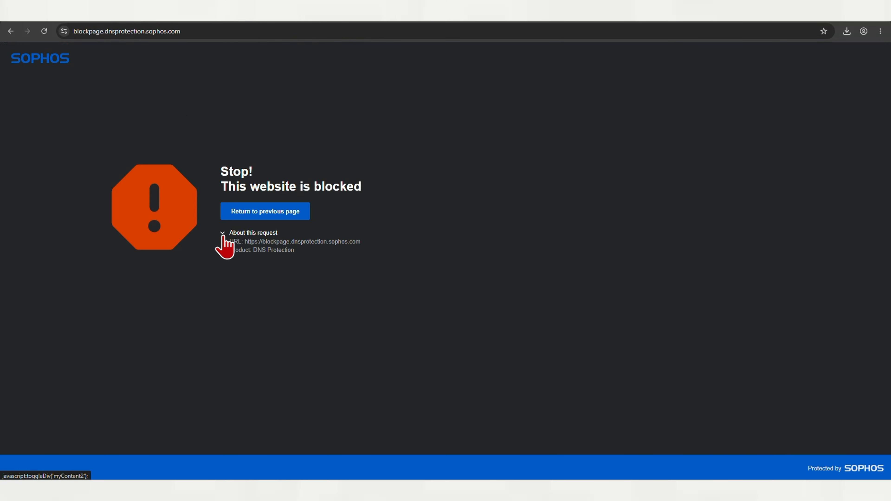
left_click_drag(228, 255, 303, 250)
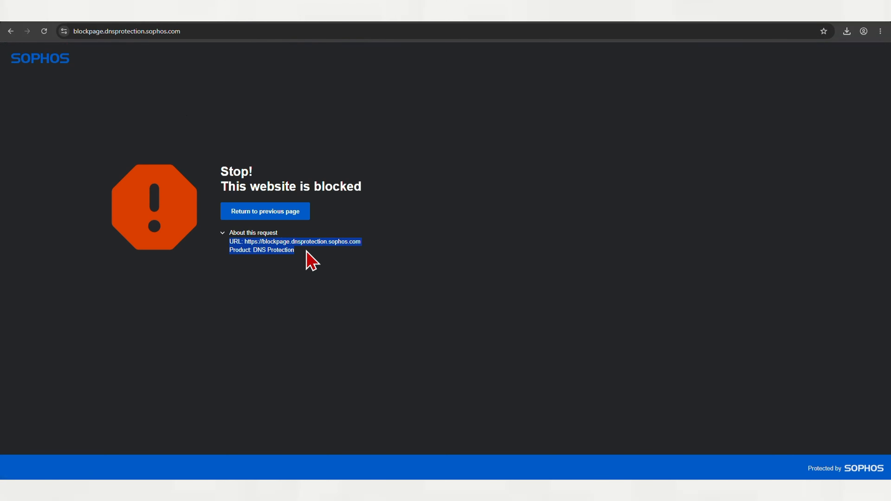
left_click(306, 251)
- Return to the chatgpt search results and open the ChatGPT website to test the filtering policy
left_click(267, 10)
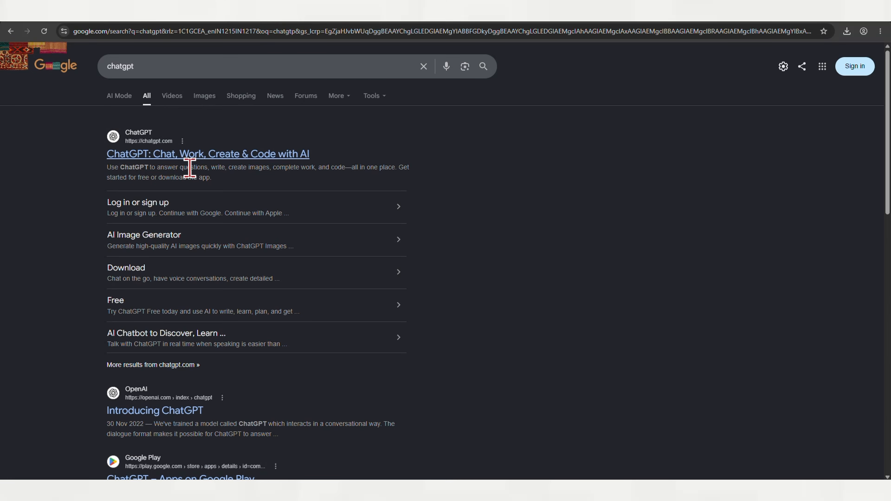
left_click(169, 161)
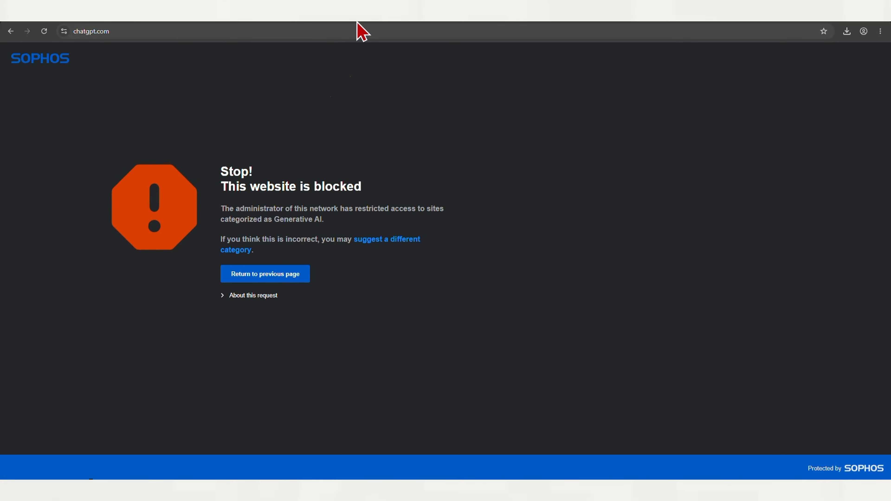
- Search the web for gemmni in a new tab and open the Google Gemini result to test the filtering
left_click(513, 21)
type("ge")
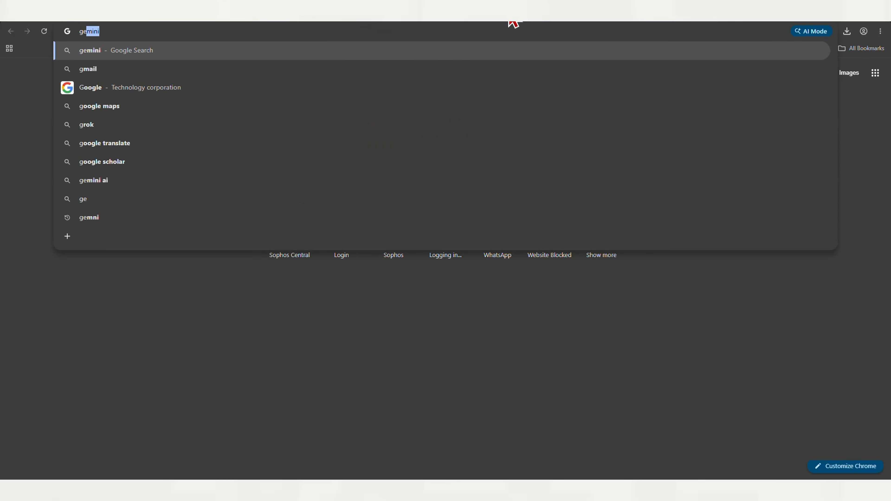
type("mmni")
key("Return")
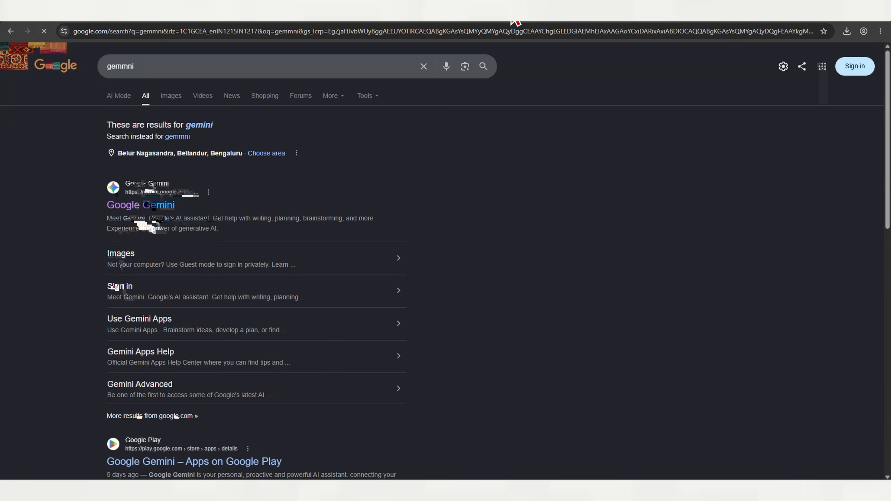
left_click(150, 207)
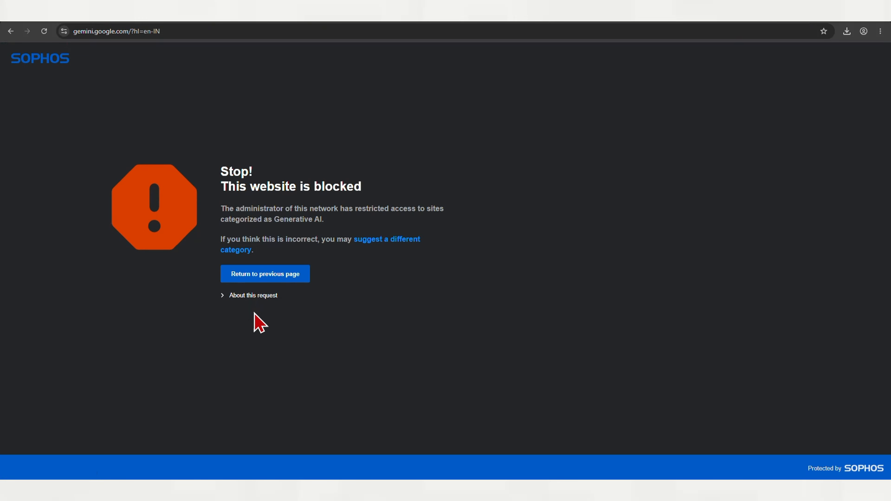
- Expand the request details on the Gemini block page and examine the URL, product and event ID
left_click(223, 296)
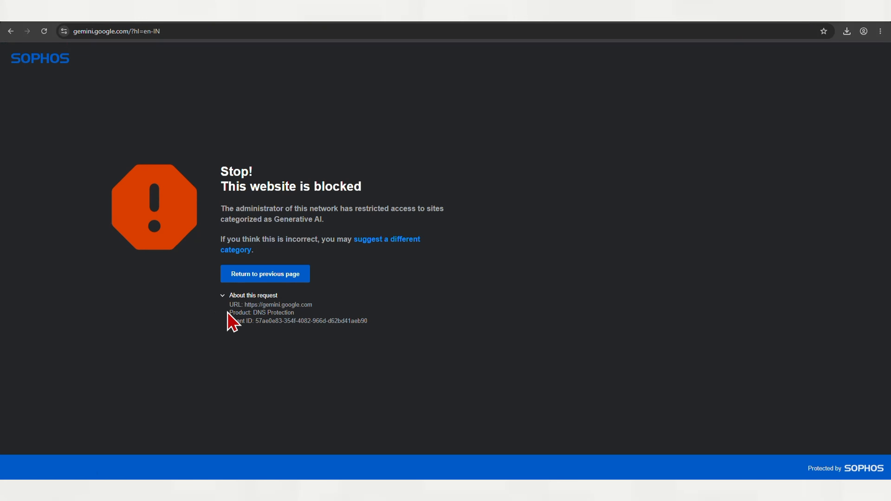
left_click_drag(228, 312, 374, 325)
left_click(373, 320)
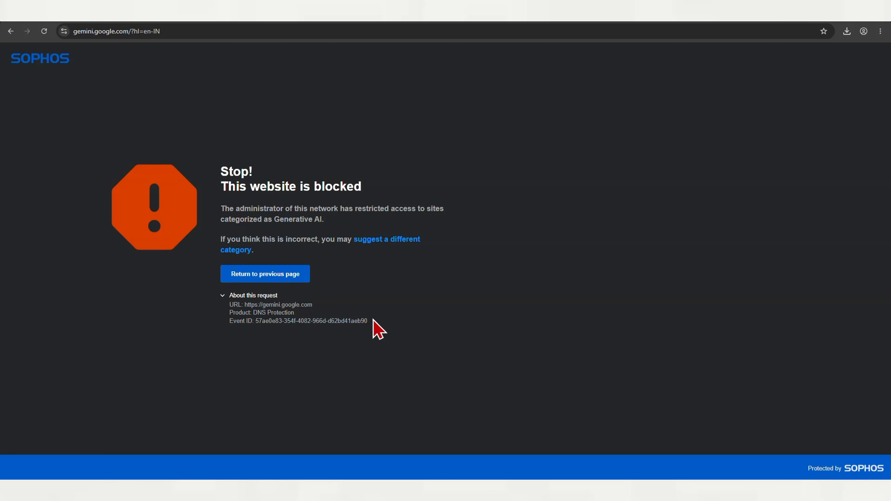